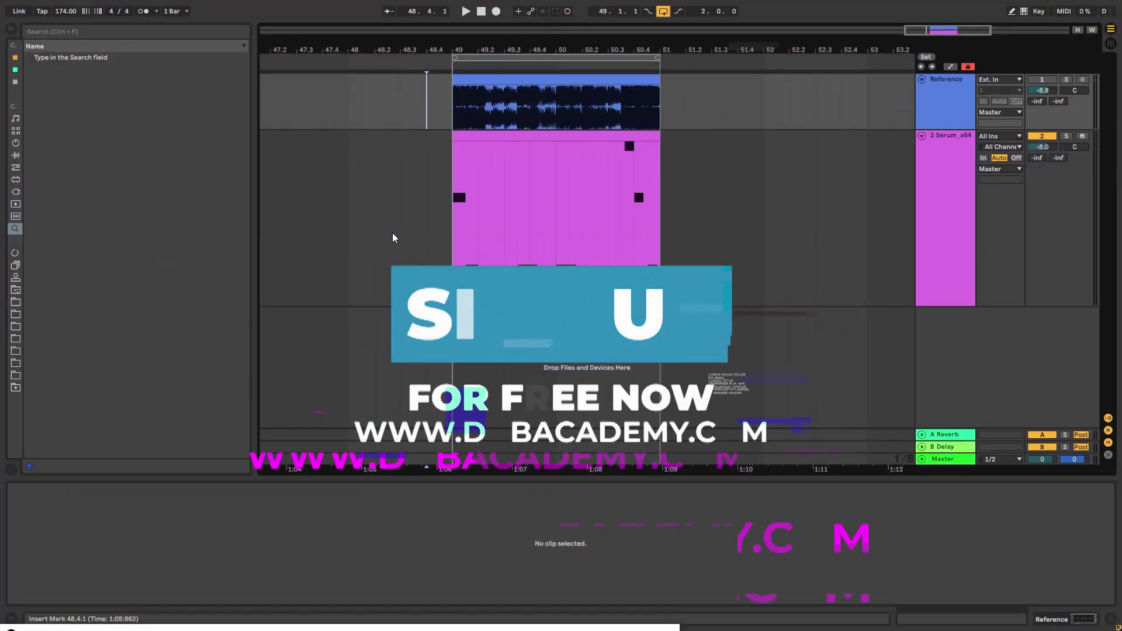
Step: Play from just before the clip, briefly soloing the Reference track to compare
click(397, 173)
click(399, 125)
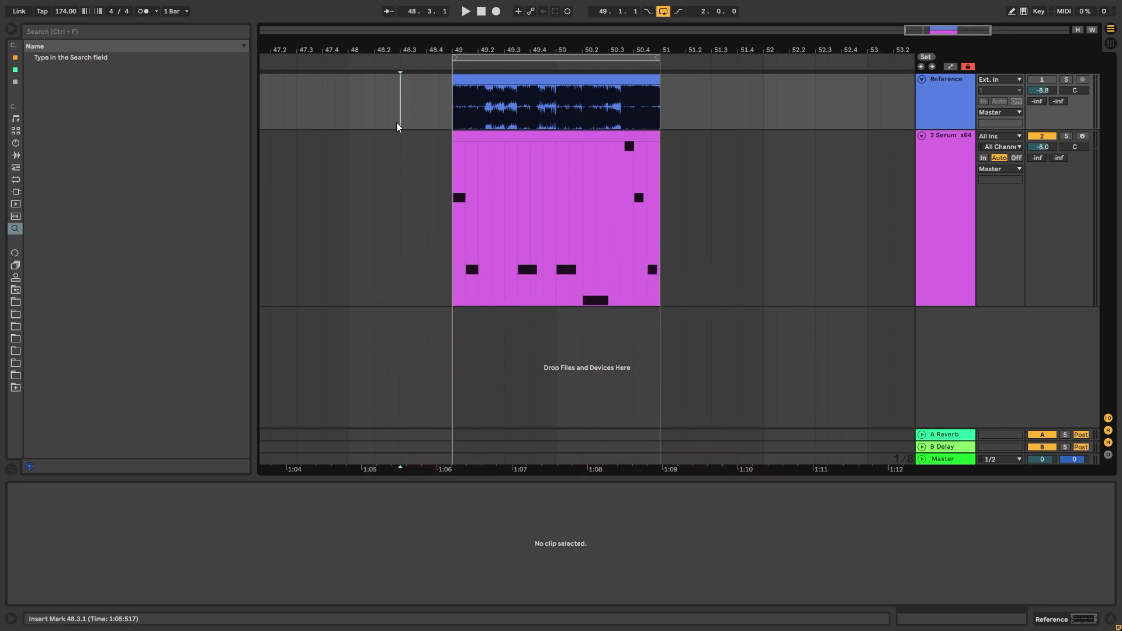
key(space)
click(1066, 79)
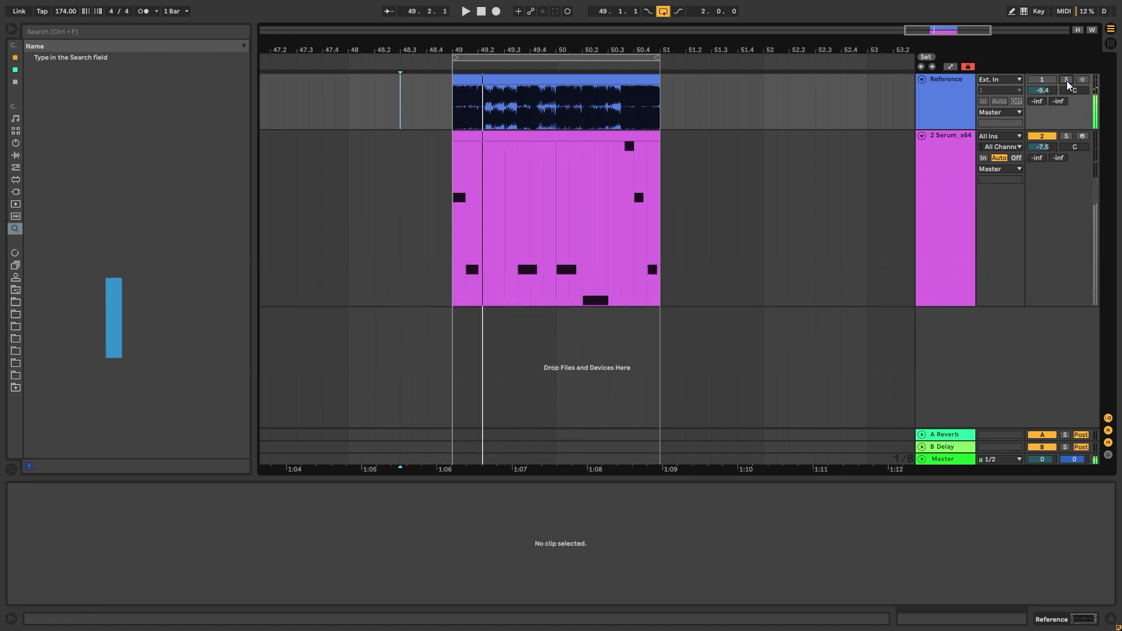
click(1066, 80)
Step: Select the Serum track and stop playback of the recreation
click(433, 187)
key(space)
key(space)
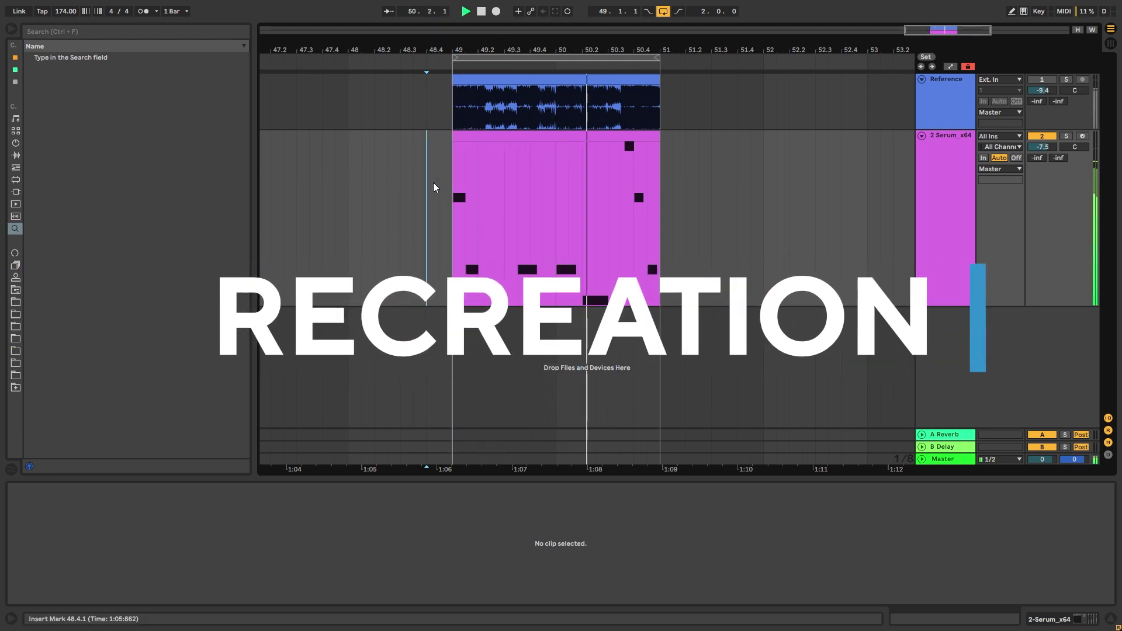
key(space)
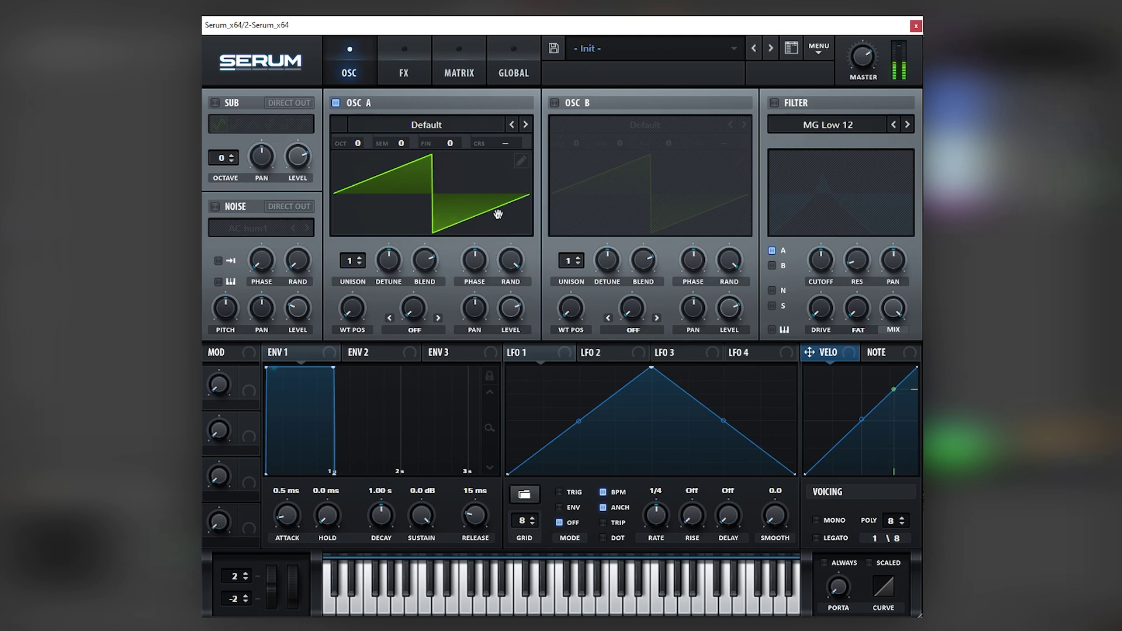
Step: Give oscillator A 16 unison voices with detune lowered to 0.03
drag(353, 261, 368, 260)
drag(388, 260, 387, 308)
click(388, 267)
Step: Enable a Band 24 filter with 64% resonance and cutoff at 345 Hz
click(775, 103)
click(804, 125)
mouse_move(806, 158)
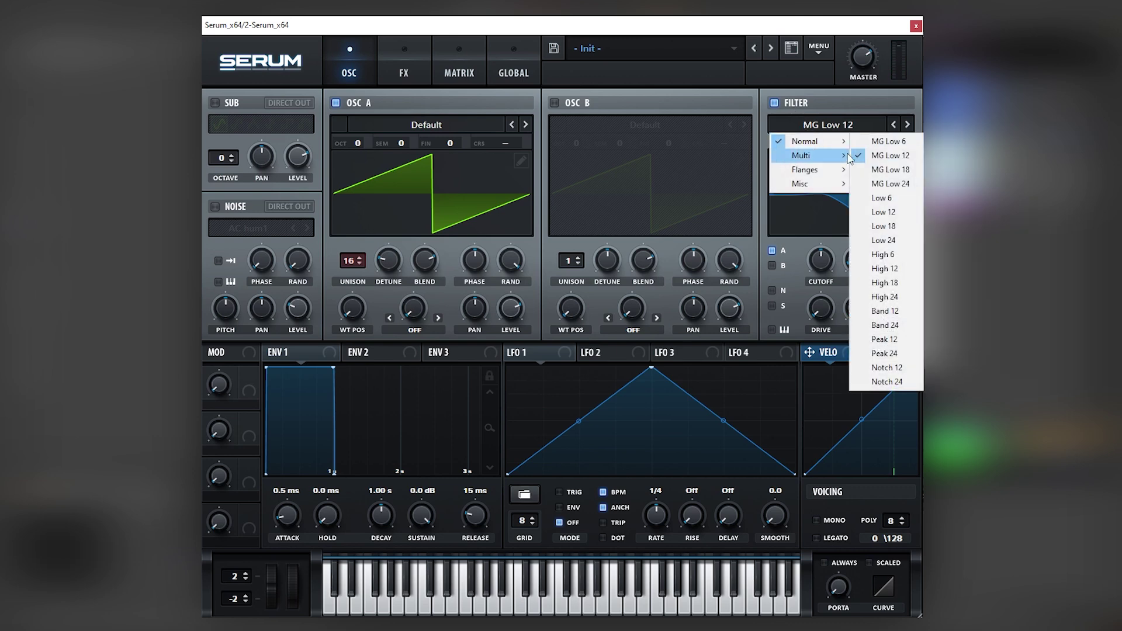
click(899, 326)
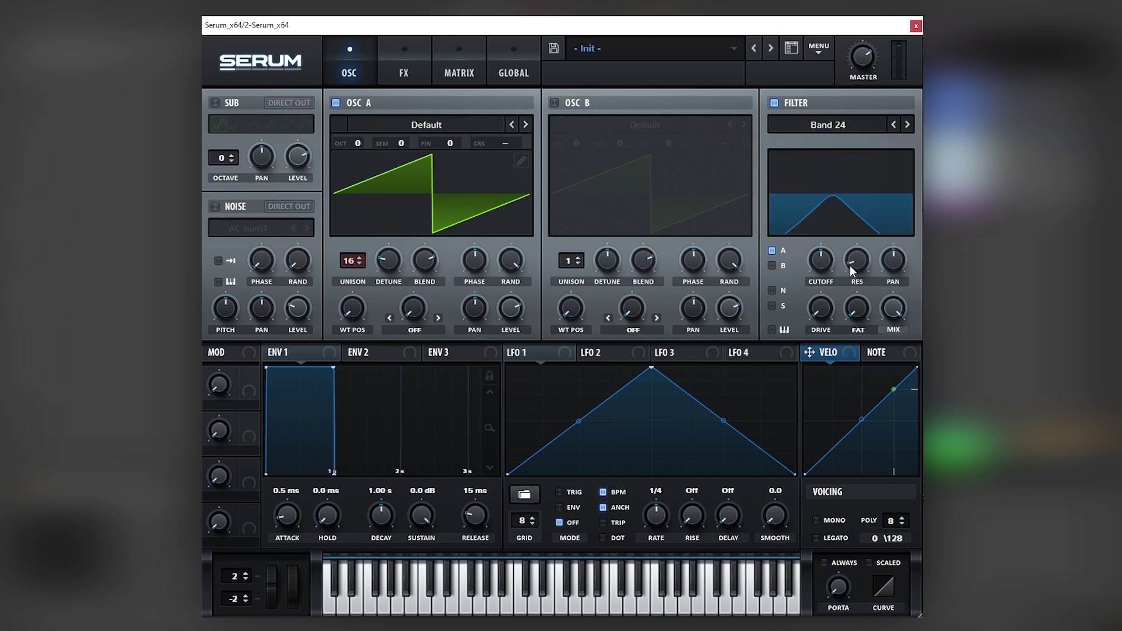
drag(850, 265, 887, 186)
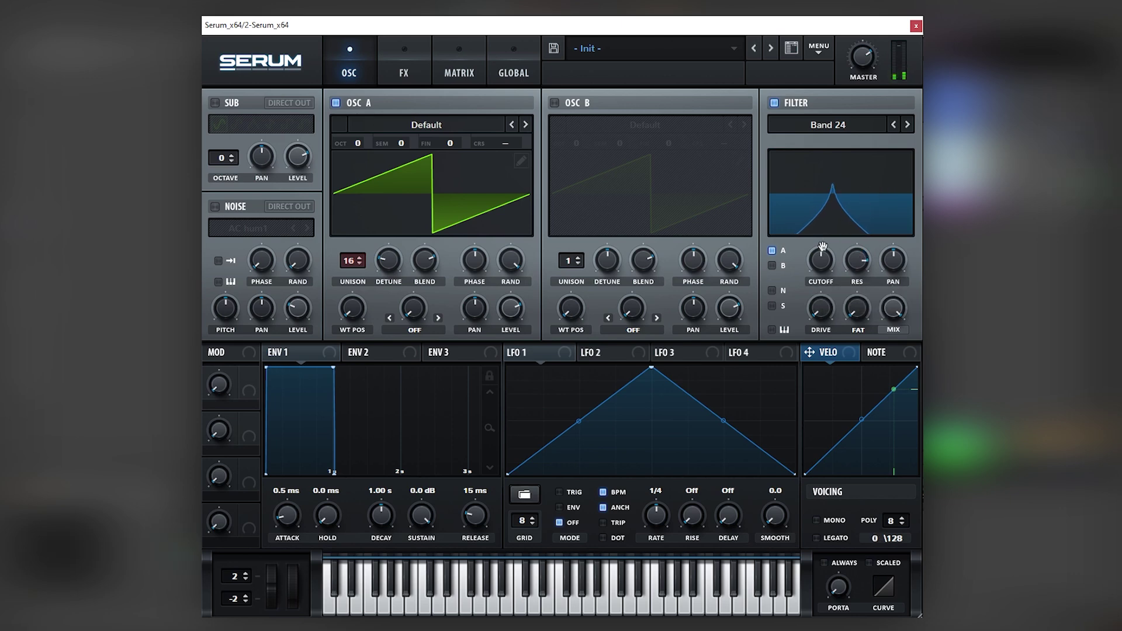
mouse_move(821, 248)
mouse_down()
mouse_move(820, 270)
mouse_move(828, 257)
mouse_up()
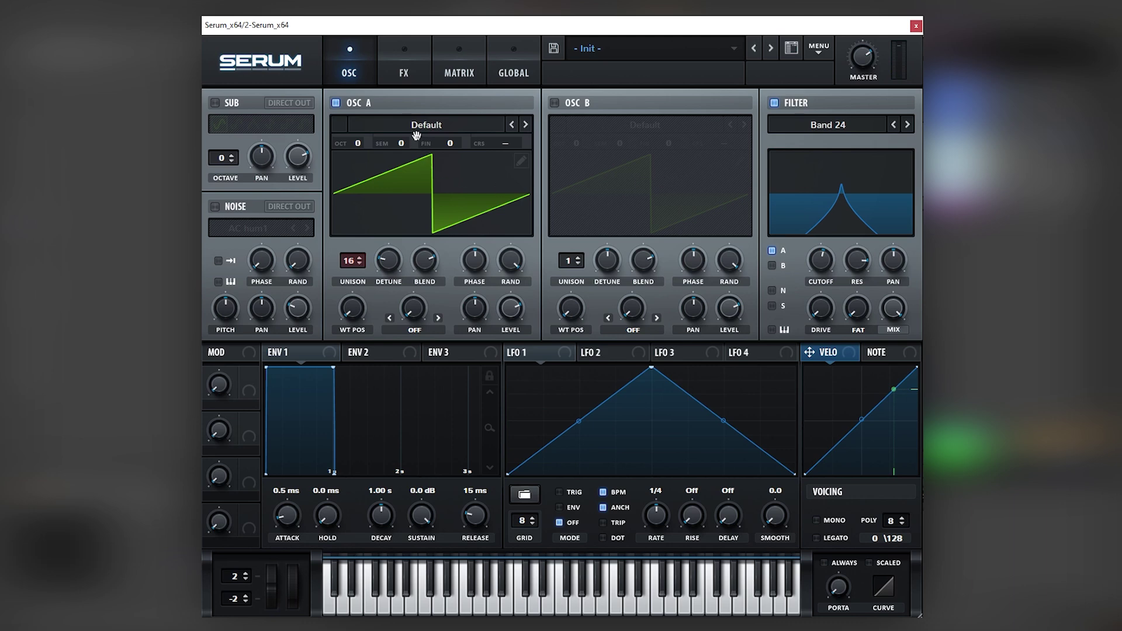
Step: Raise distortion drive, enable Compressor, Hyper/Dimension and Chorus, and lower the chorus mix
click(403, 74)
drag(724, 108, 758, 83)
click(221, 251)
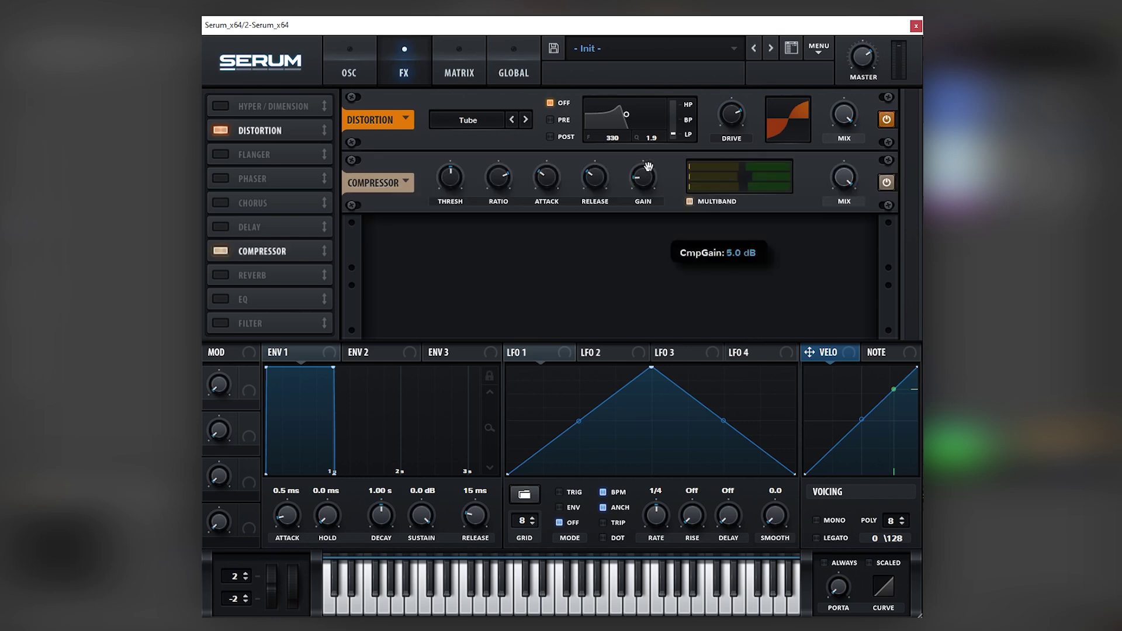
click(219, 106)
click(220, 202)
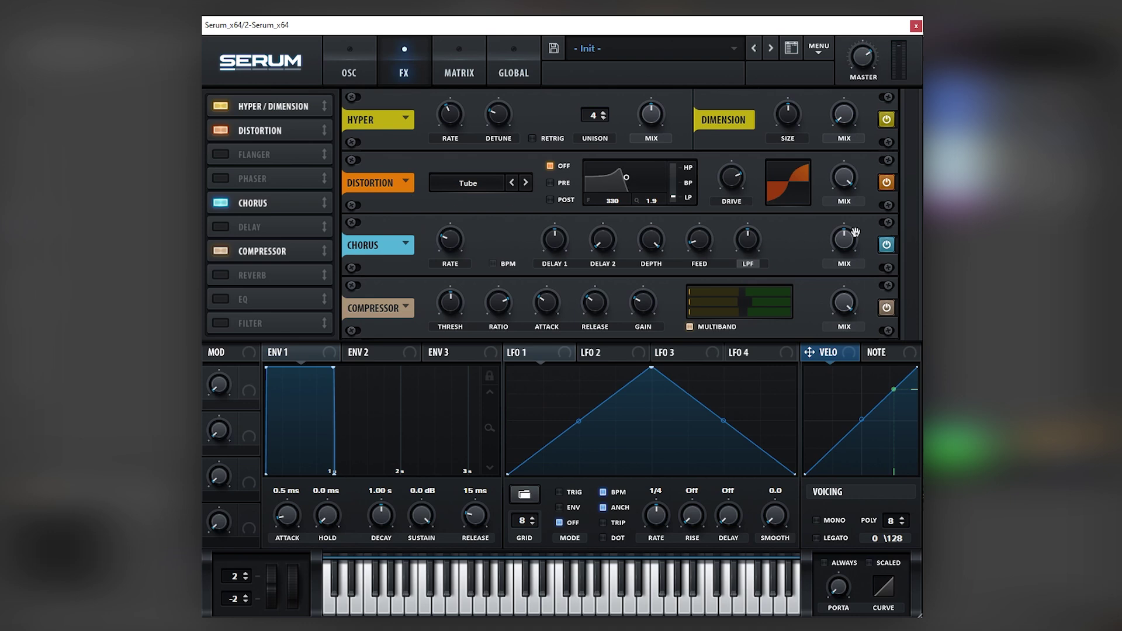
drag(855, 232, 847, 253)
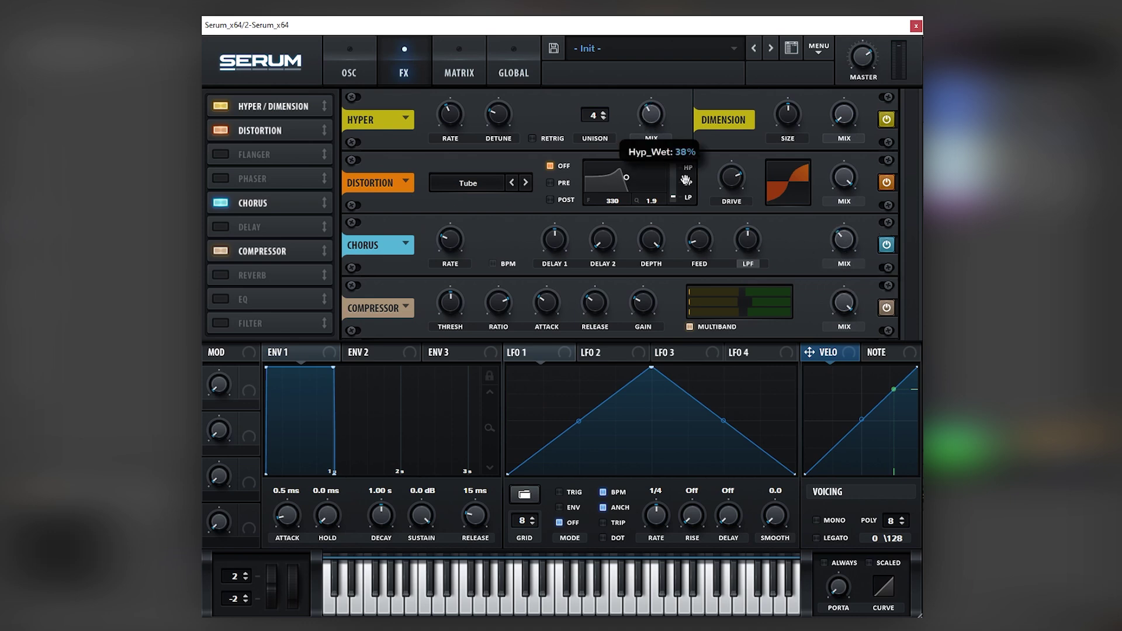
click(349, 64)
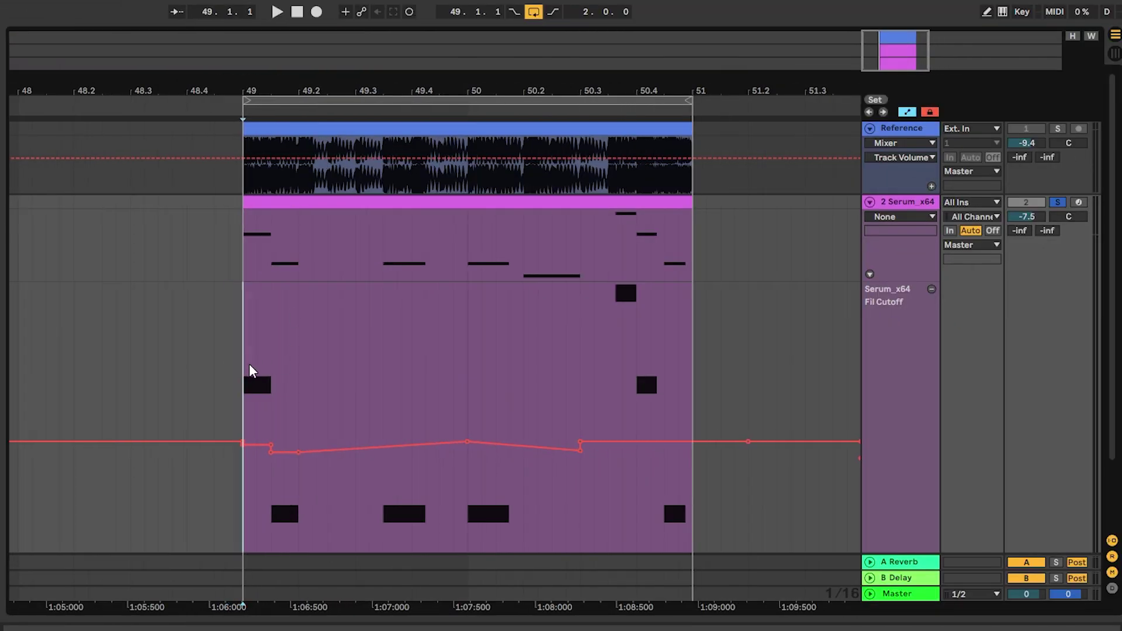
Step: Loop the clip while adding a ~0.45 cutoff breakpoint near its start, then undo unwanted edits
drag(252, 370, 691, 381)
key(space)
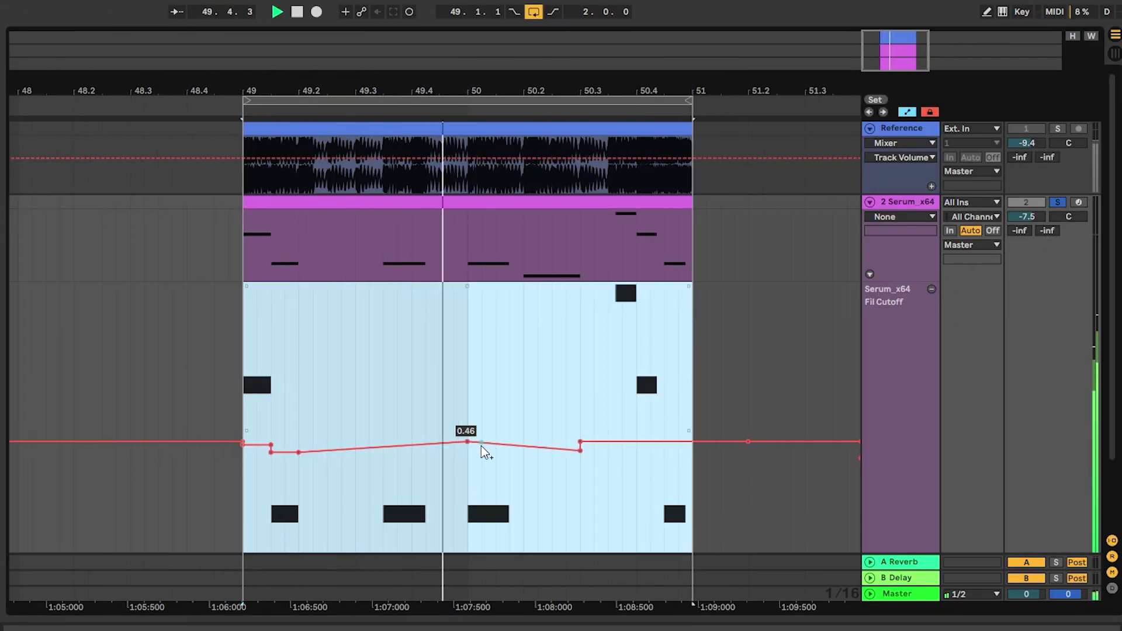
click(341, 398)
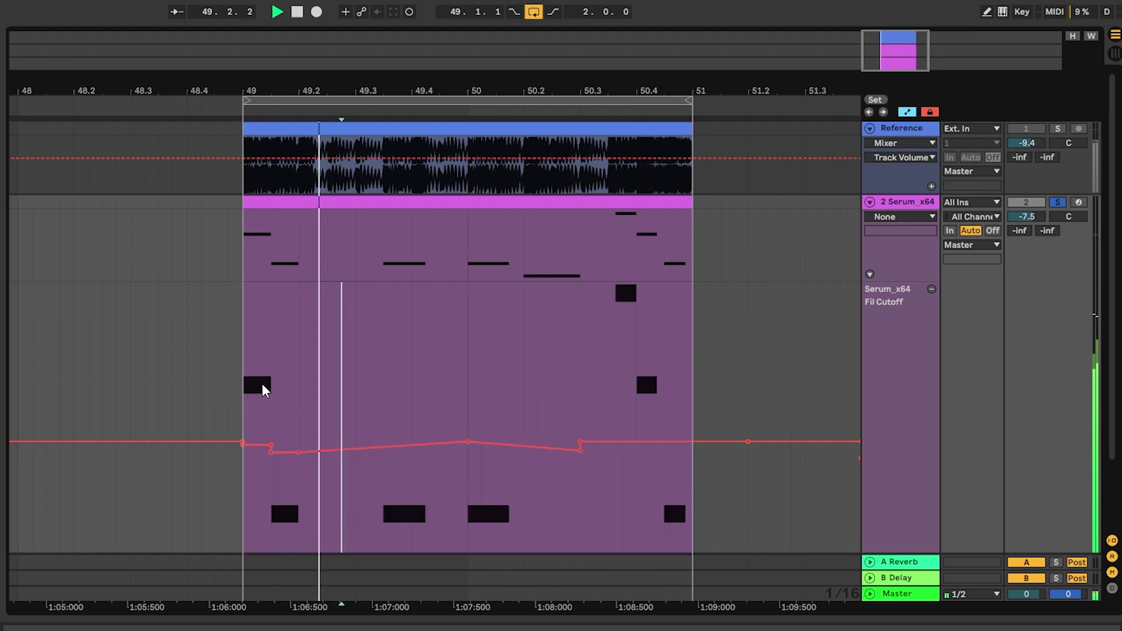
click(256, 407)
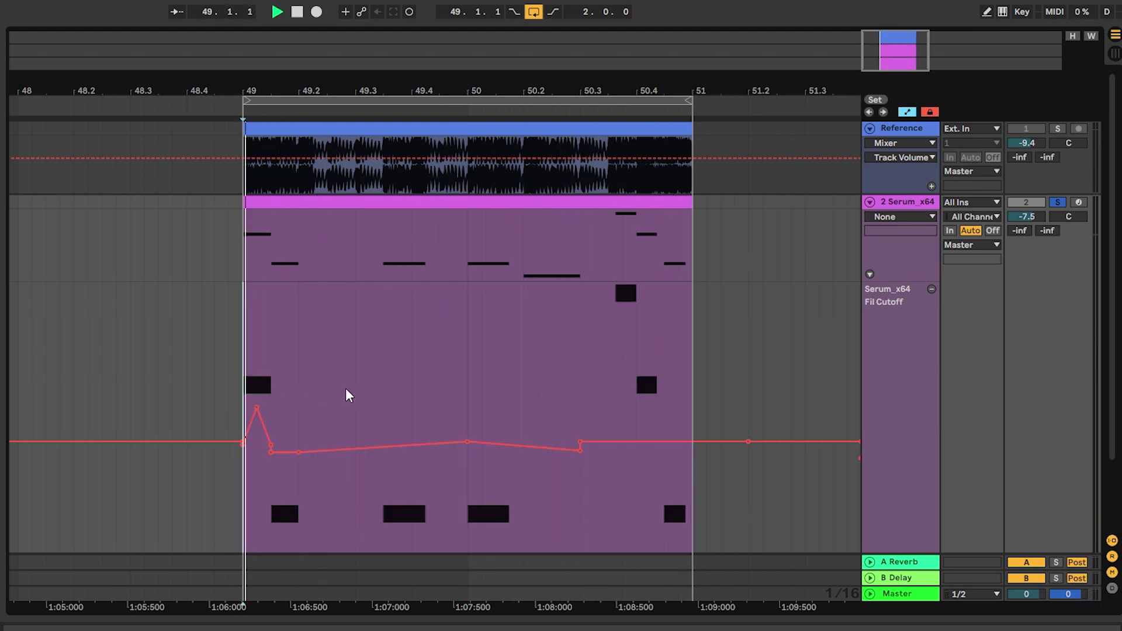
mouse_move(256, 407)
mouse_down()
mouse_move(263, 442)
mouse_move(243, 418)
mouse_up()
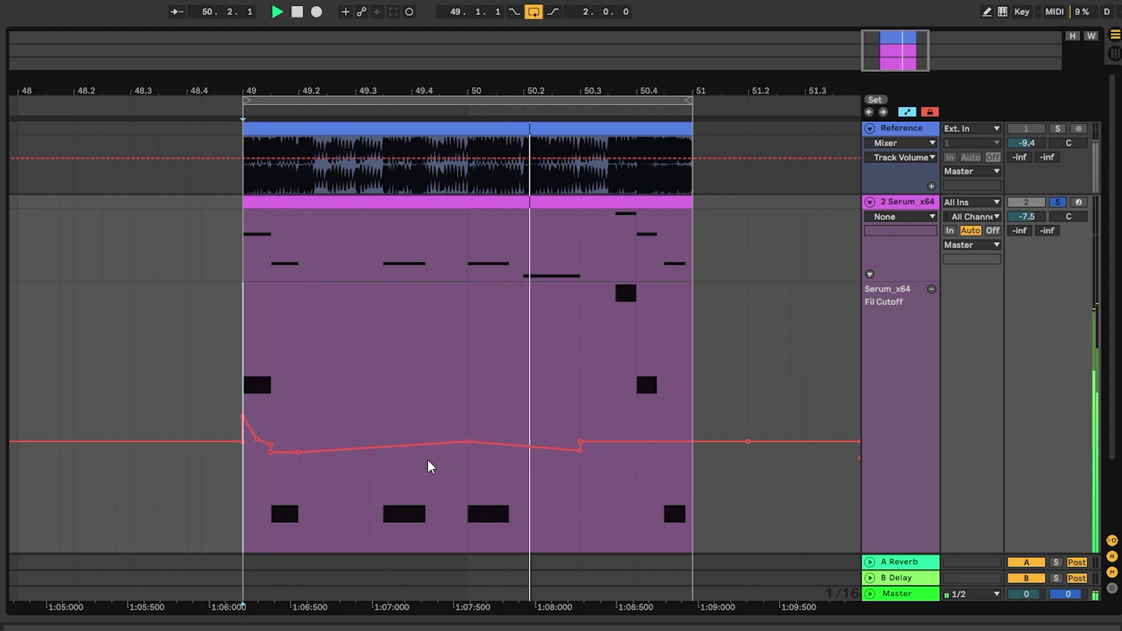
mouse_move(432, 445)
mouse_down()
mouse_move(433, 412)
mouse_move(433, 429)
mouse_up()
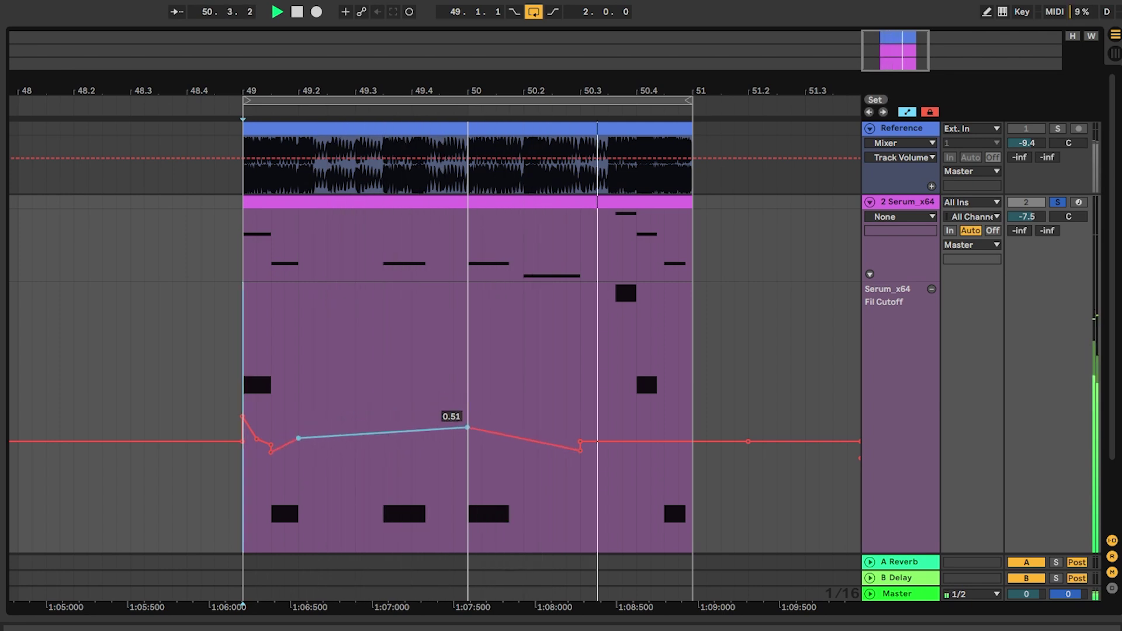
key(space)
key(ctrl+z)
key(ctrl+z)
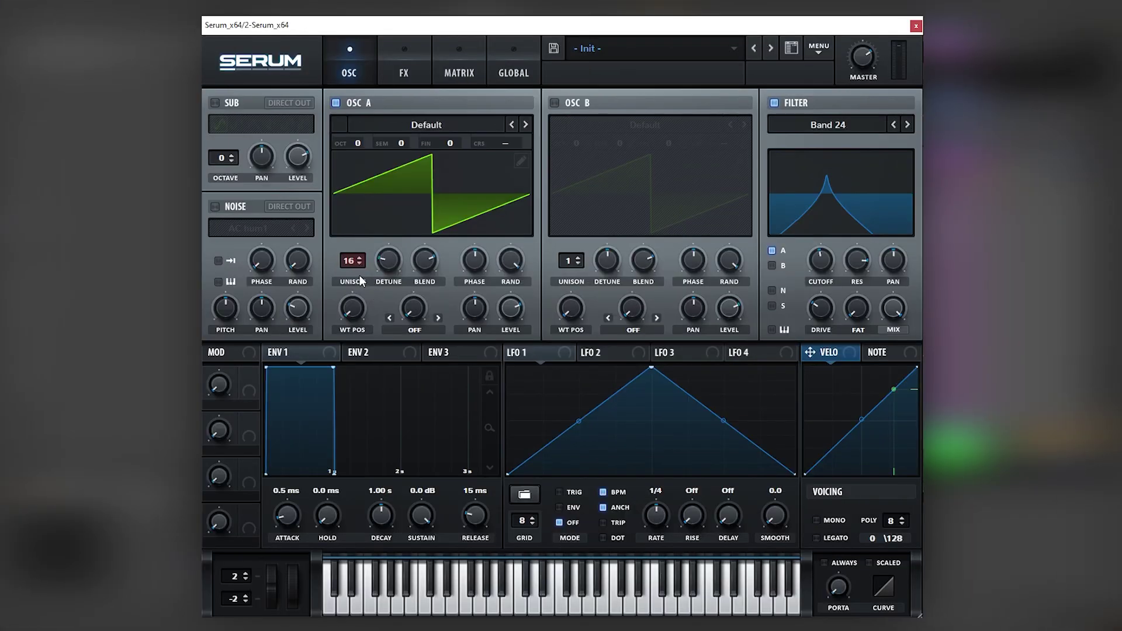
Step: Enable the AC hum1 noise layer at 15% level and switch on the sub oscillator
click(231, 203)
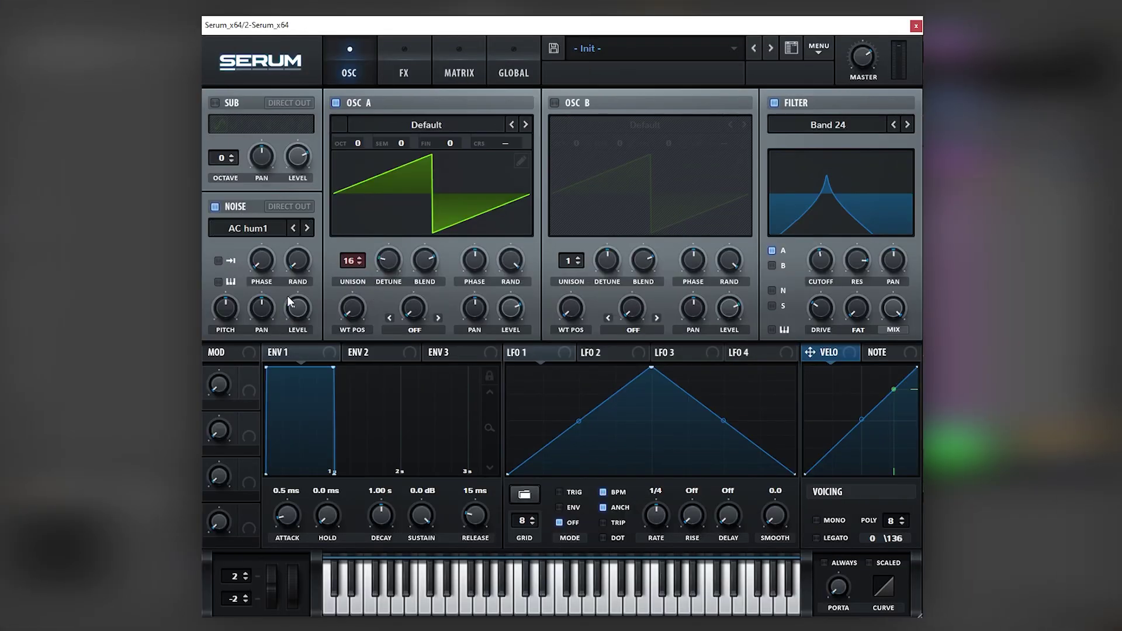
drag(297, 309, 300, 337)
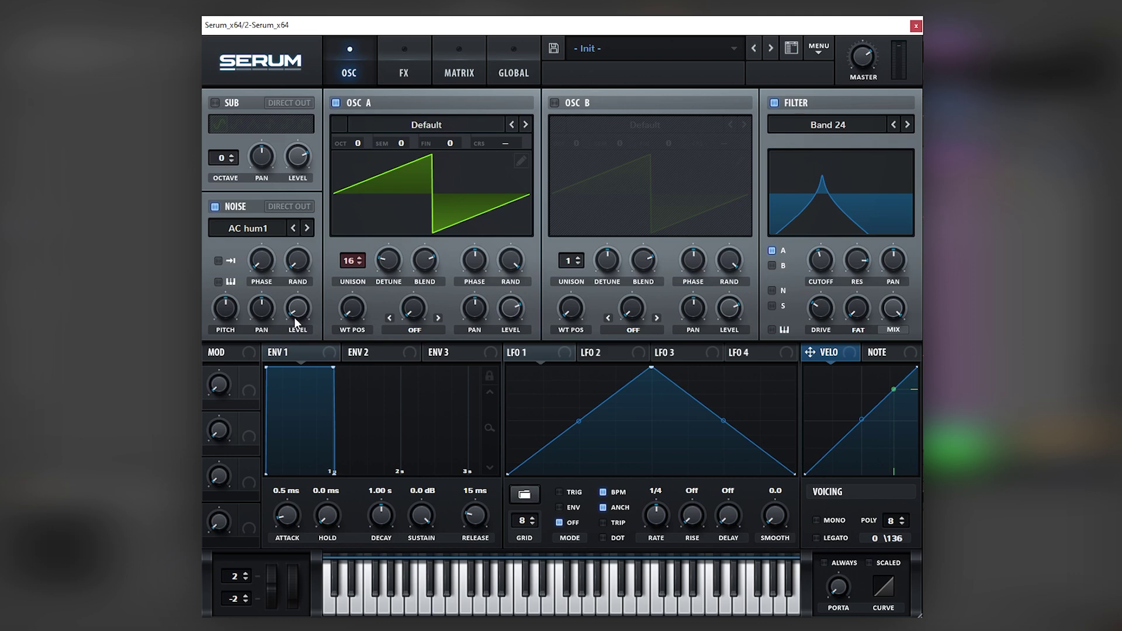
click(228, 103)
mouse_move(297, 159)
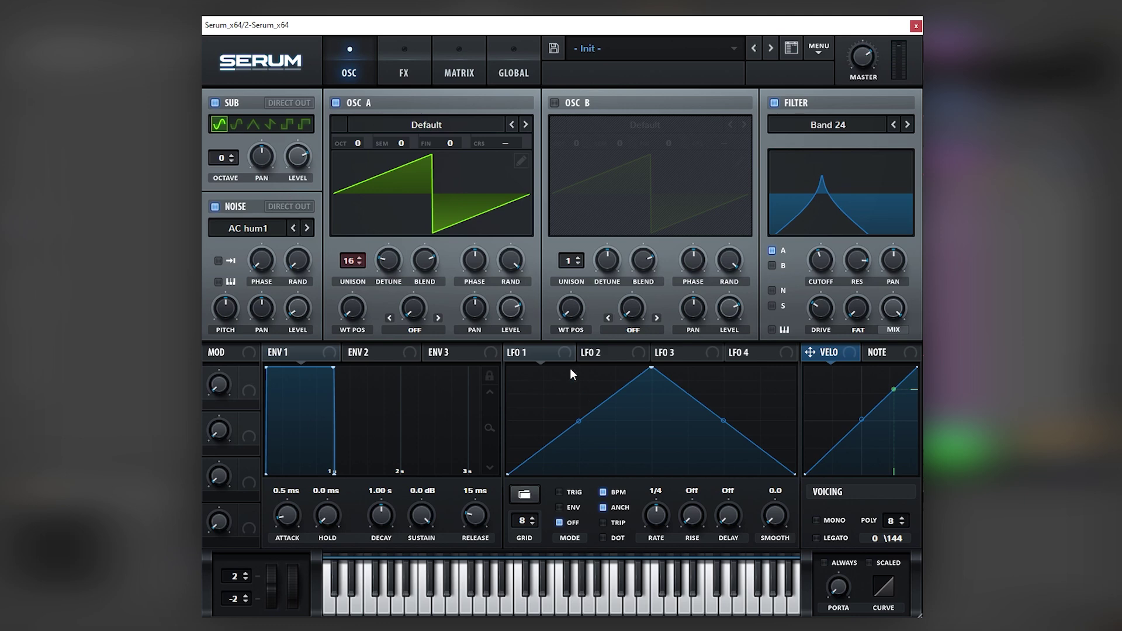
Step: Route LFO 1 to Global Mast.Tun in the matrix with a small amount of 9
click(441, 75)
click(241, 123)
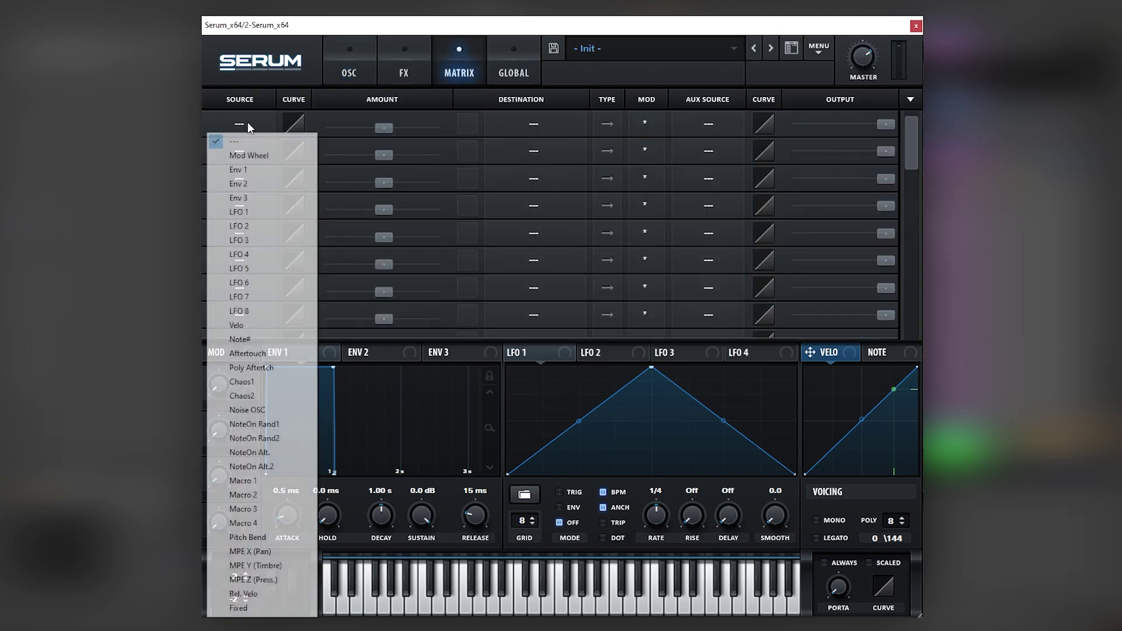
click(263, 214)
click(533, 123)
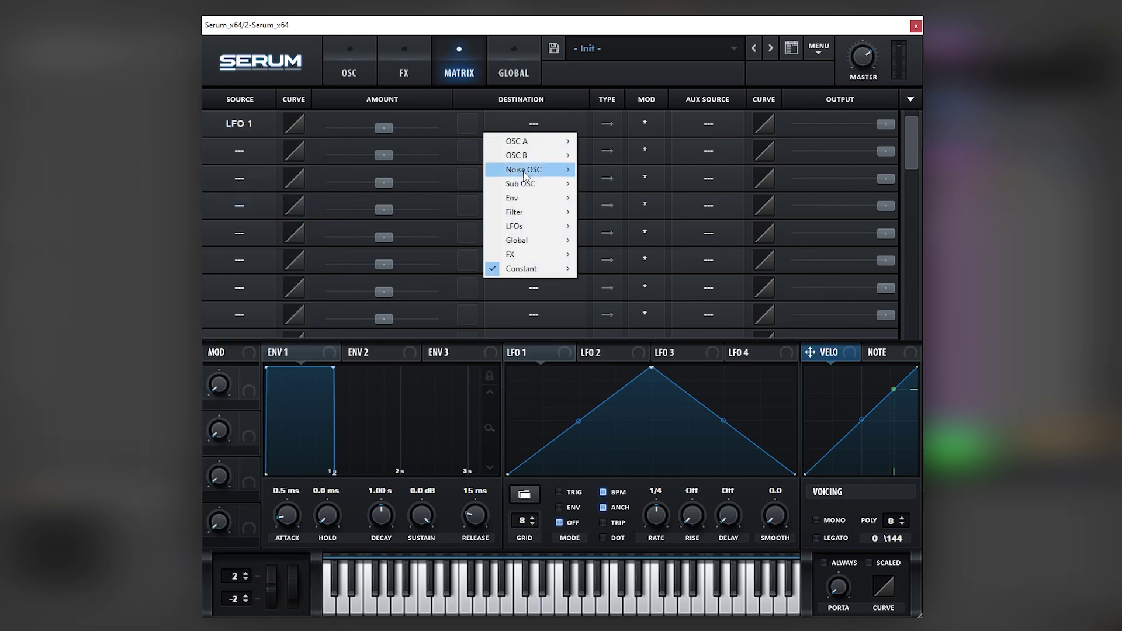
mouse_move(520, 240)
click(610, 238)
drag(397, 131, 399, 131)
Step: Reshape LFO 1 into a steep decaying curve running in ENV one-shot mode
drag(651, 368, 489, 336)
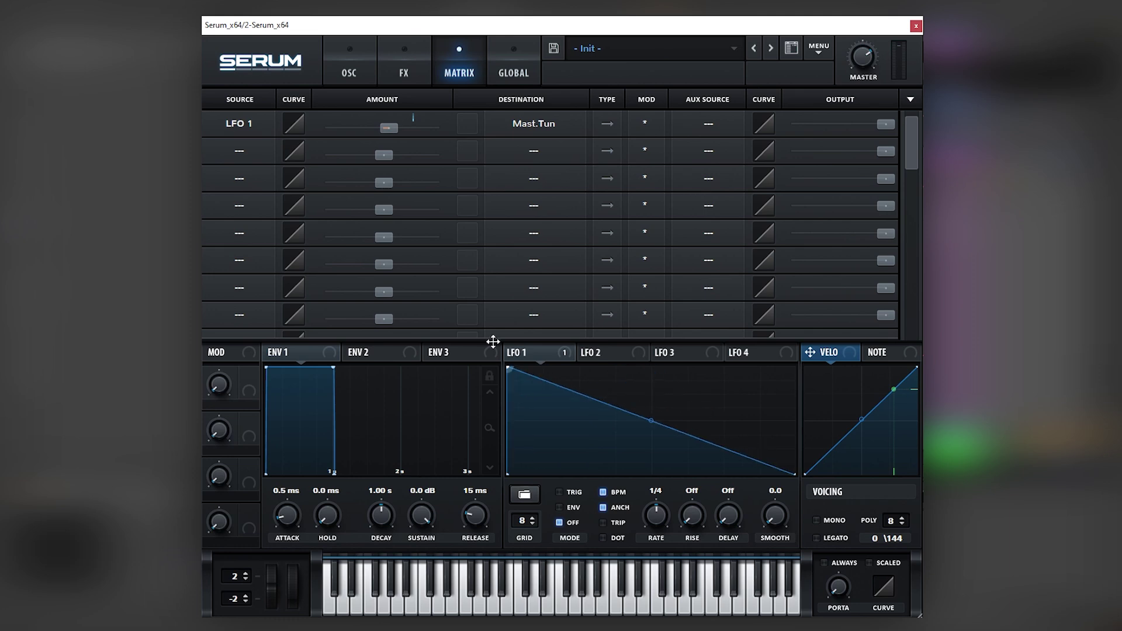
double_click(566, 408)
drag(566, 408, 589, 514)
click(575, 509)
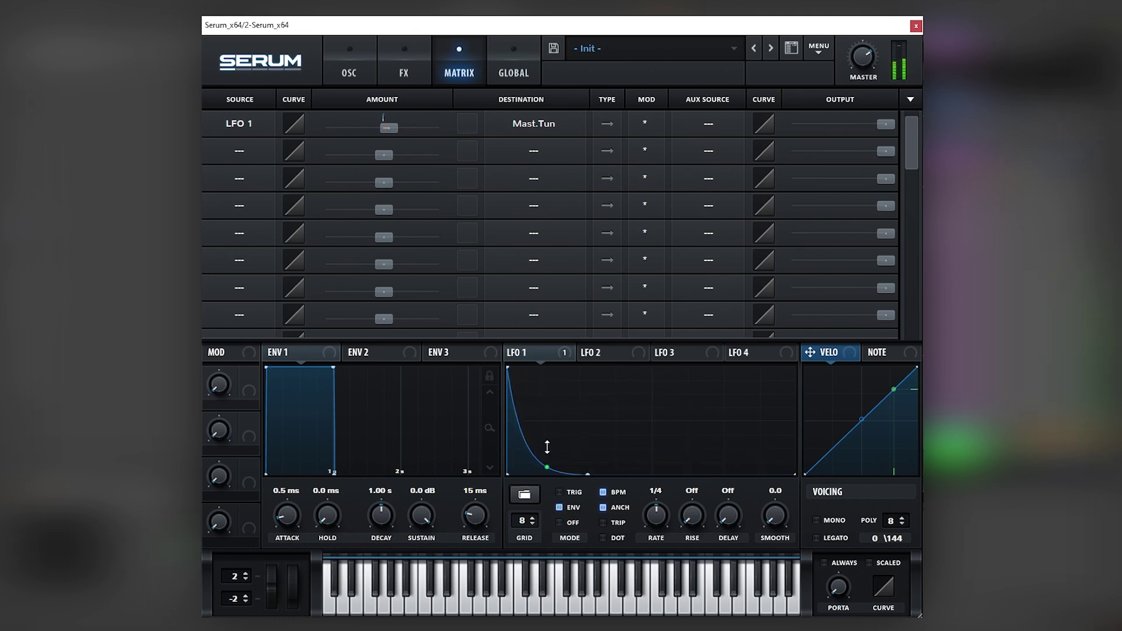
drag(547, 449, 555, 465)
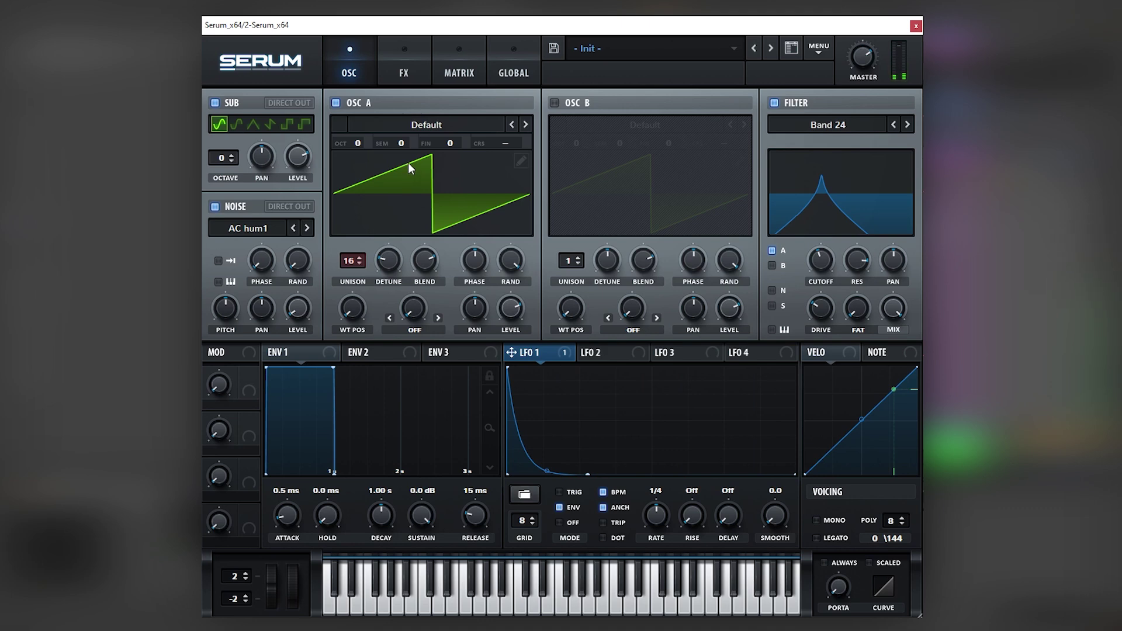
Step: Raise the filter cutoff, route LFO 2 to it, and reshape LFO 2 into an early-peaking decaying ramp
mouse_move(824, 261)
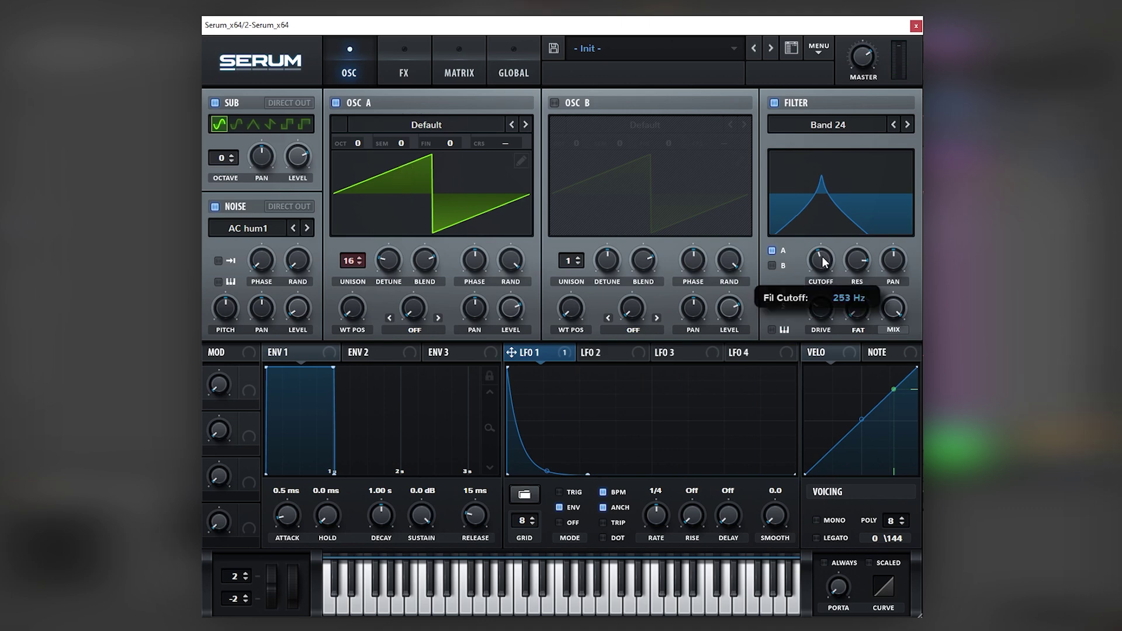
drag(824, 261, 834, 255)
drag(585, 352, 810, 272)
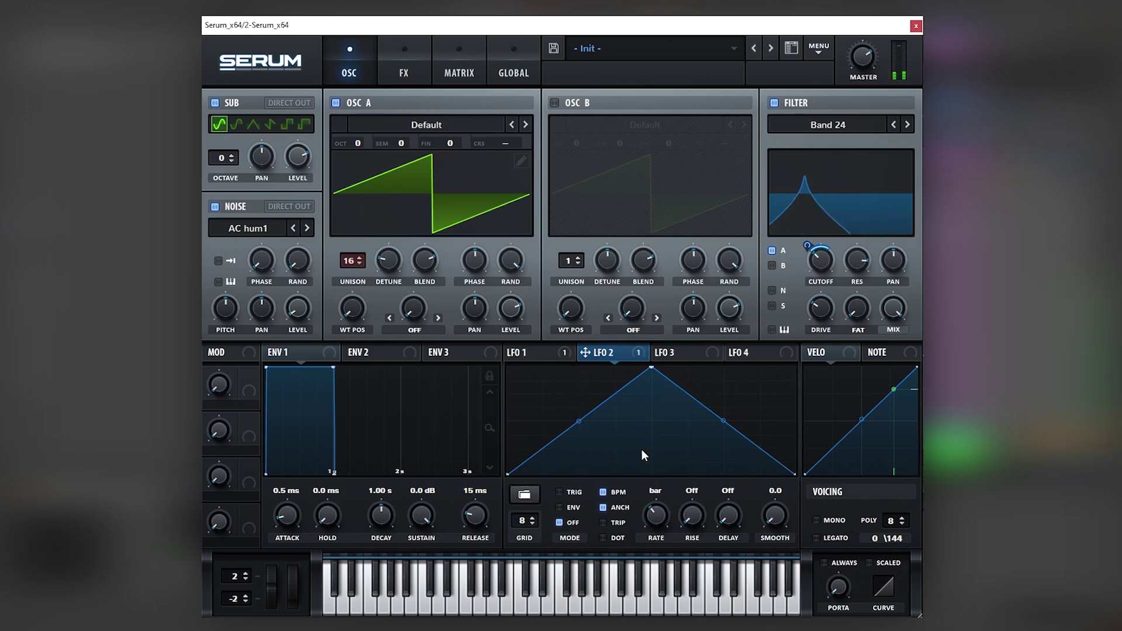
drag(650, 369, 555, 420)
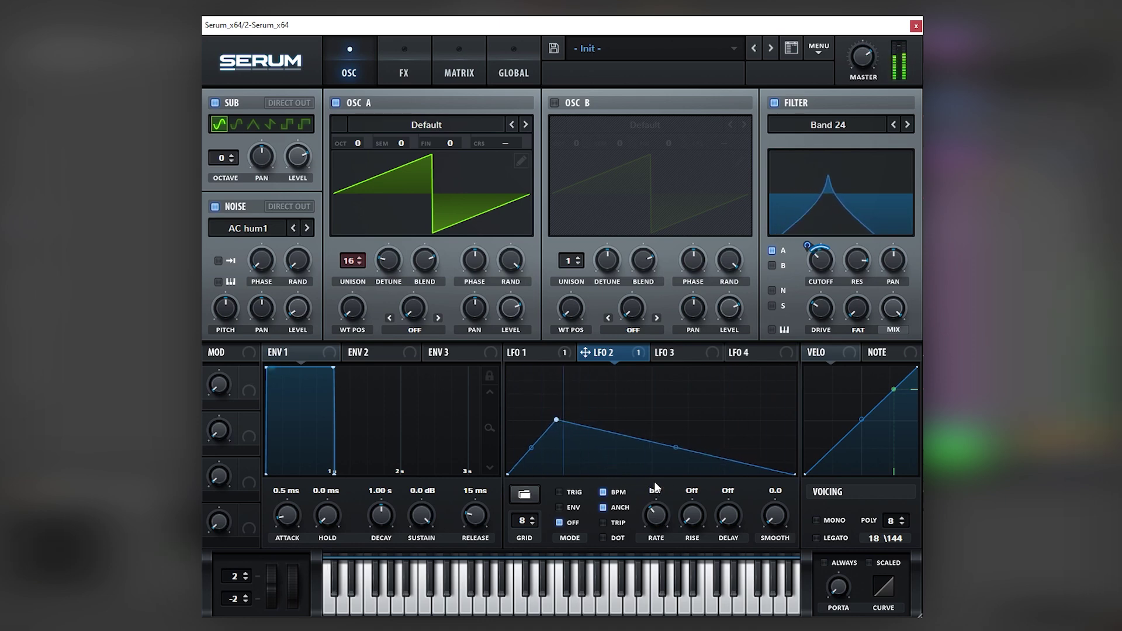
drag(555, 420, 509, 397)
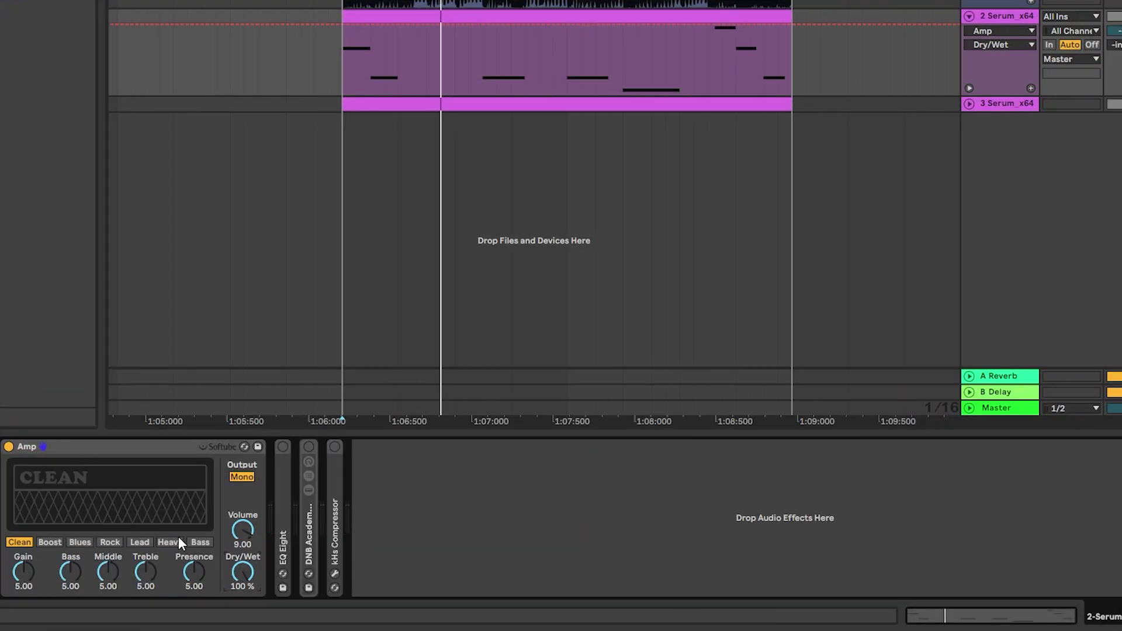
Step: Audition Rock, Lead, Heavy, Bass and Boost amp models, keep Clean, and set Dry/Wet to 19.8%
click(118, 544)
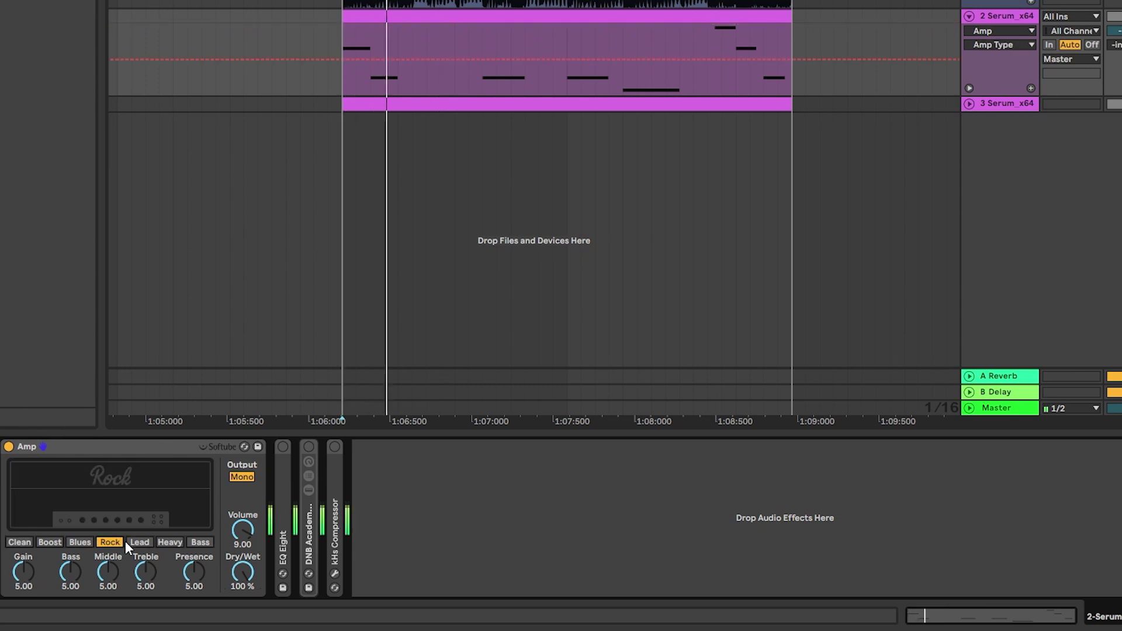
click(143, 542)
click(169, 541)
click(201, 541)
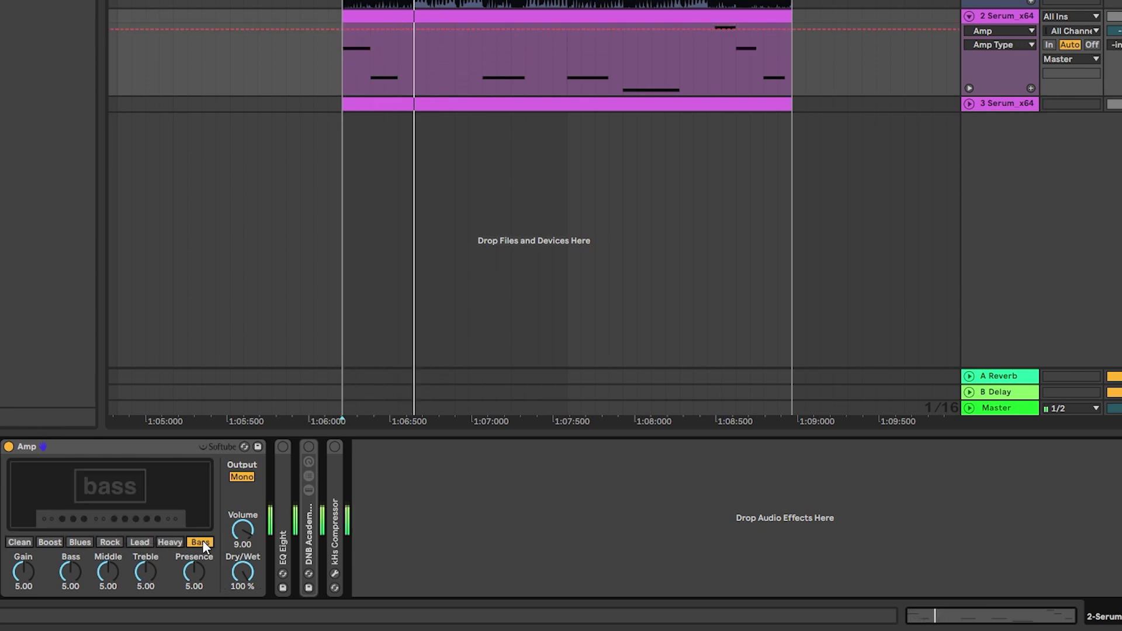
click(61, 541)
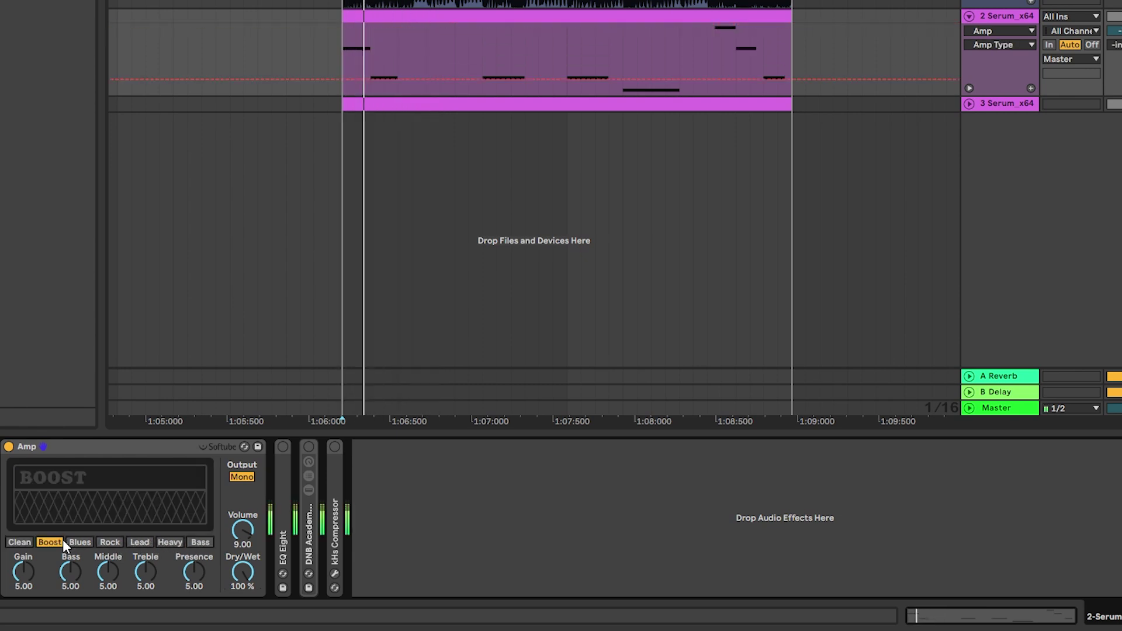
click(27, 541)
click(249, 564)
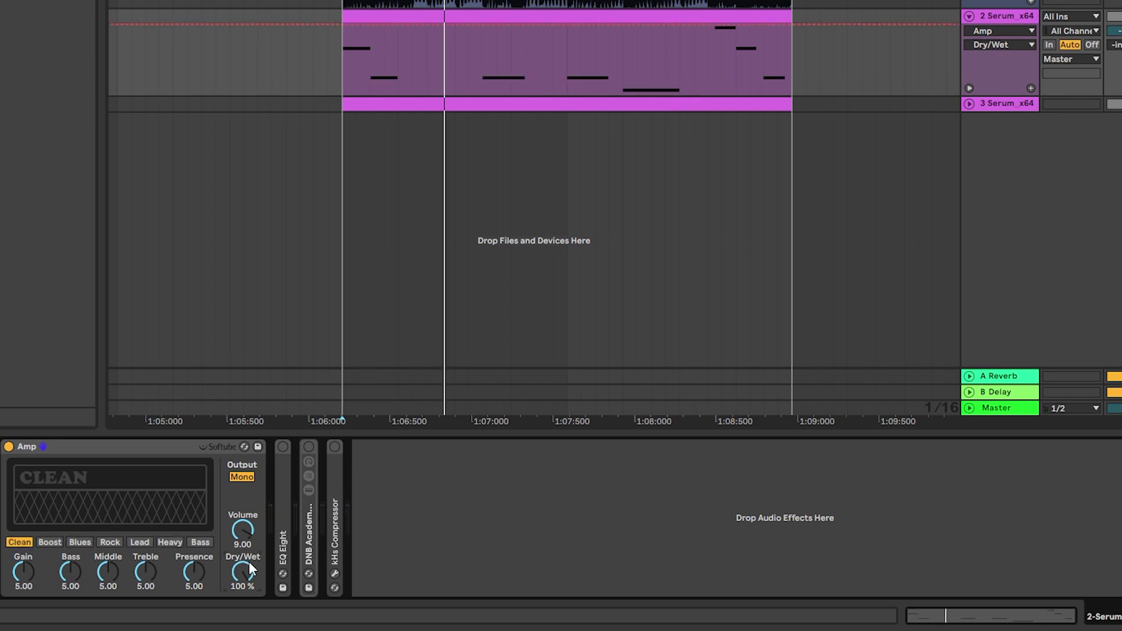
drag(249, 563, 249, 602)
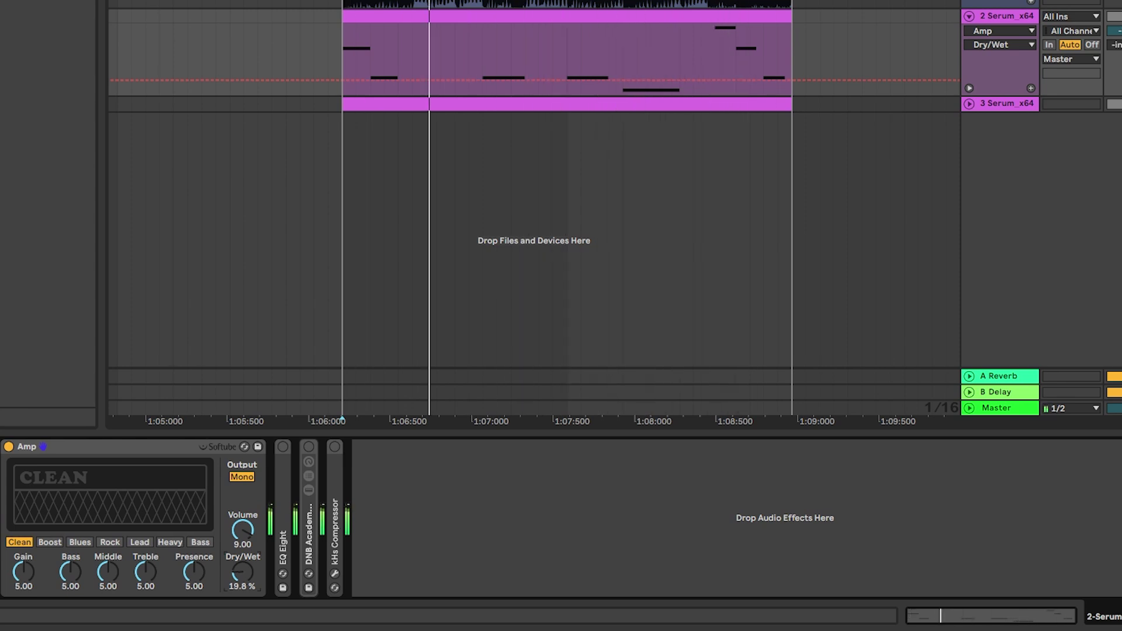
Step: Turn on EQ Eight and drag bands 2-4 into a 6.82 dB boost around 861 Hz
double_click(279, 496)
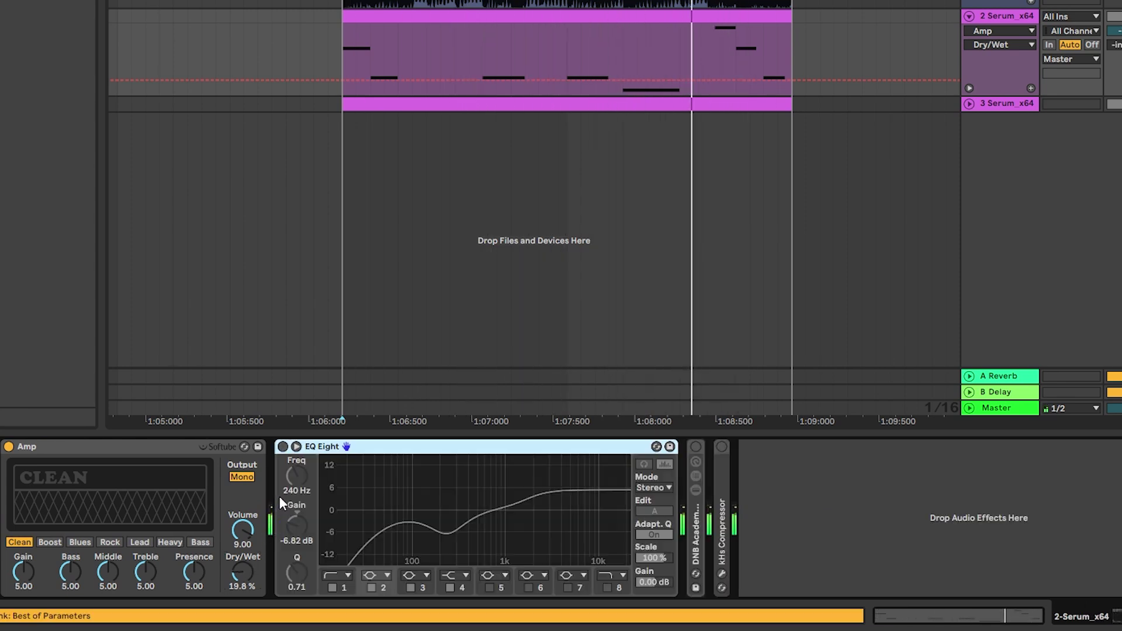
click(283, 446)
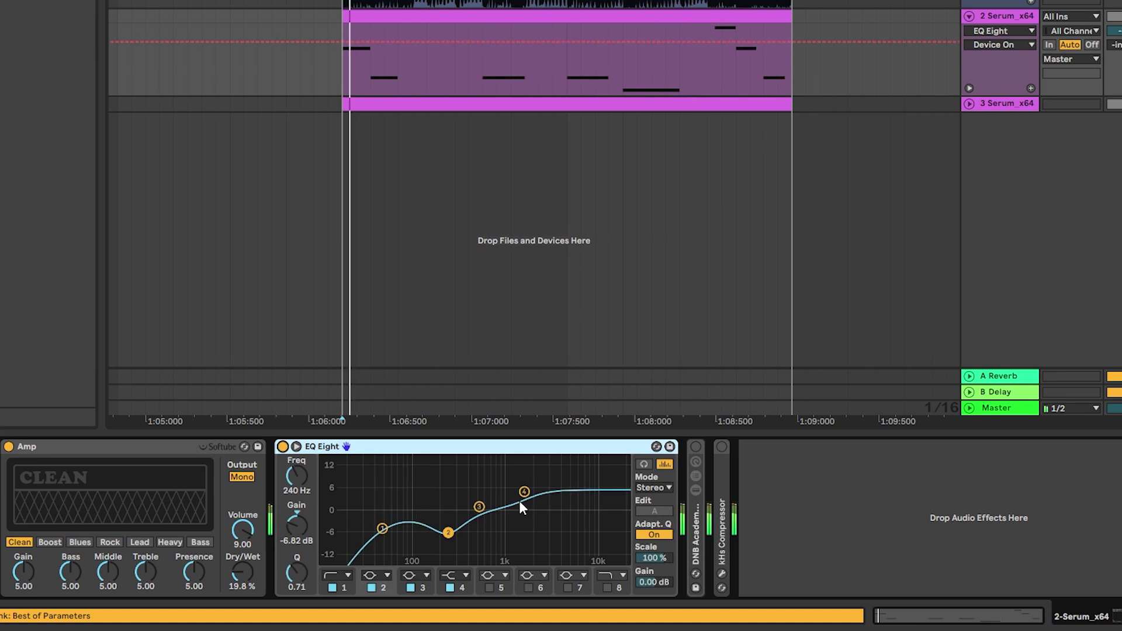
drag(448, 533, 485, 530)
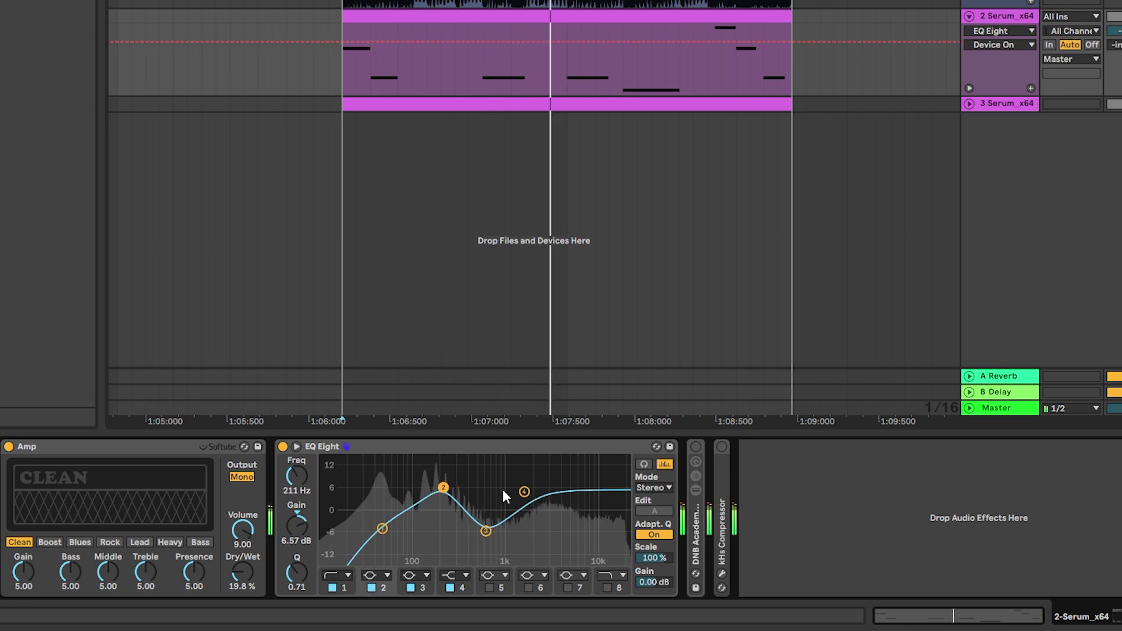
drag(524, 491, 500, 486)
click(486, 486)
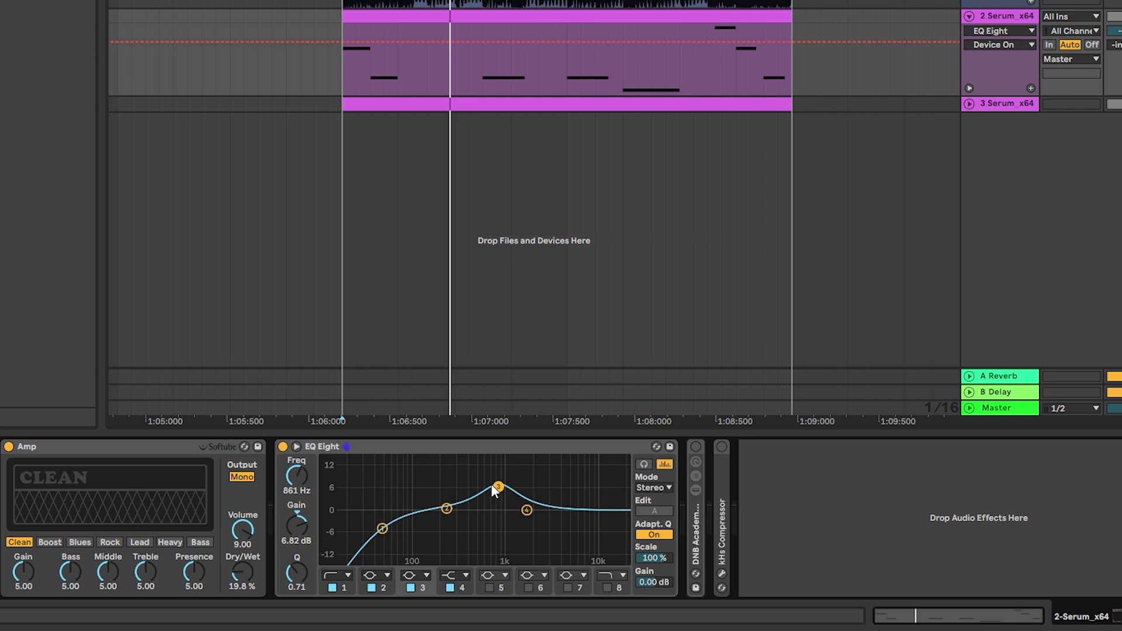
Step: Show the Wider Bass rack's chains, solo the Stereo chain, and switch off its EQ Eight
click(727, 460)
click(698, 446)
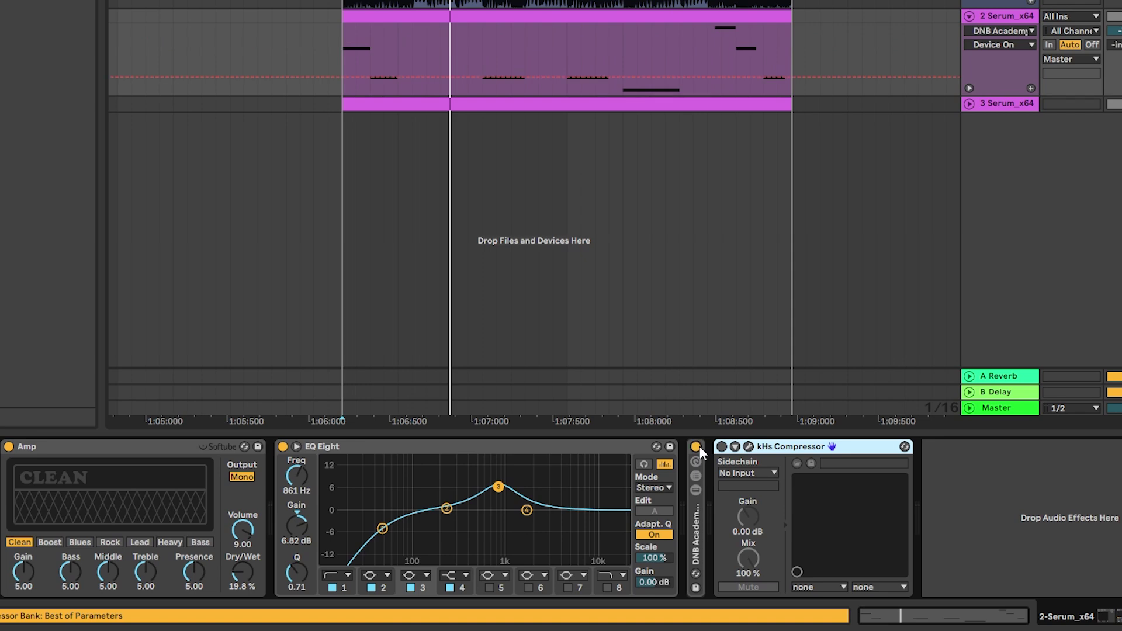
click(698, 491)
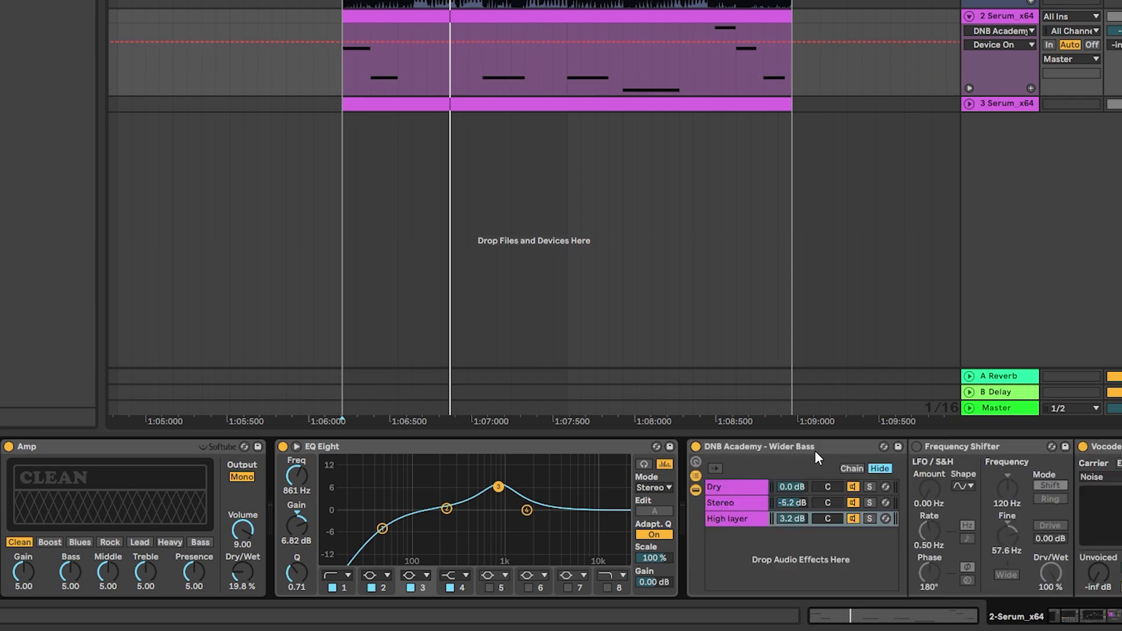
scroll(813, 570, right, 10)
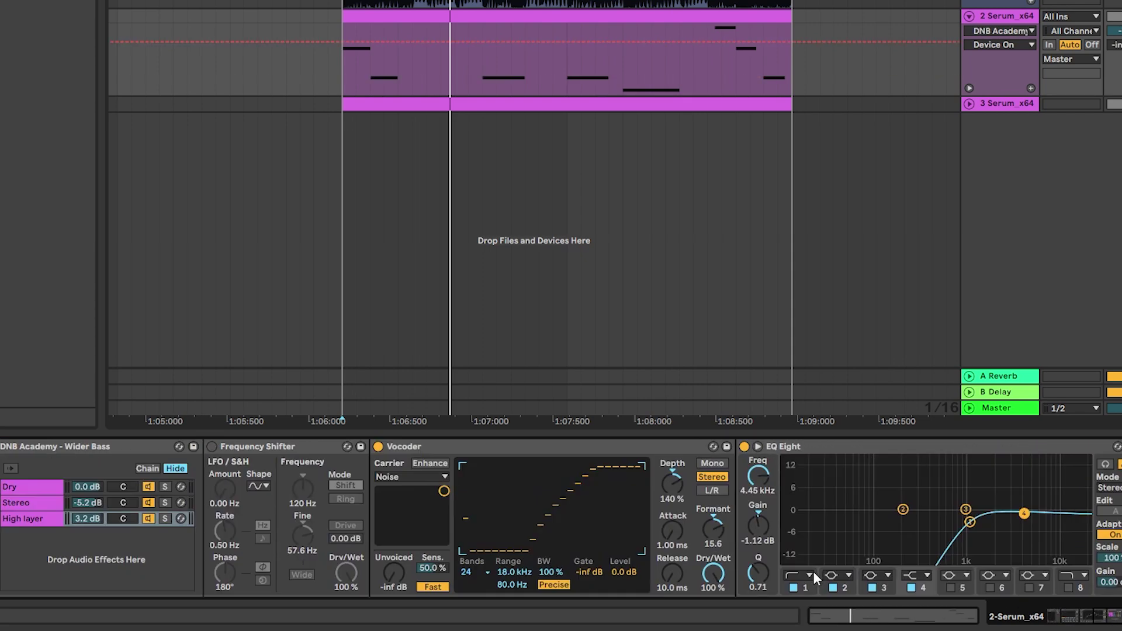
click(40, 490)
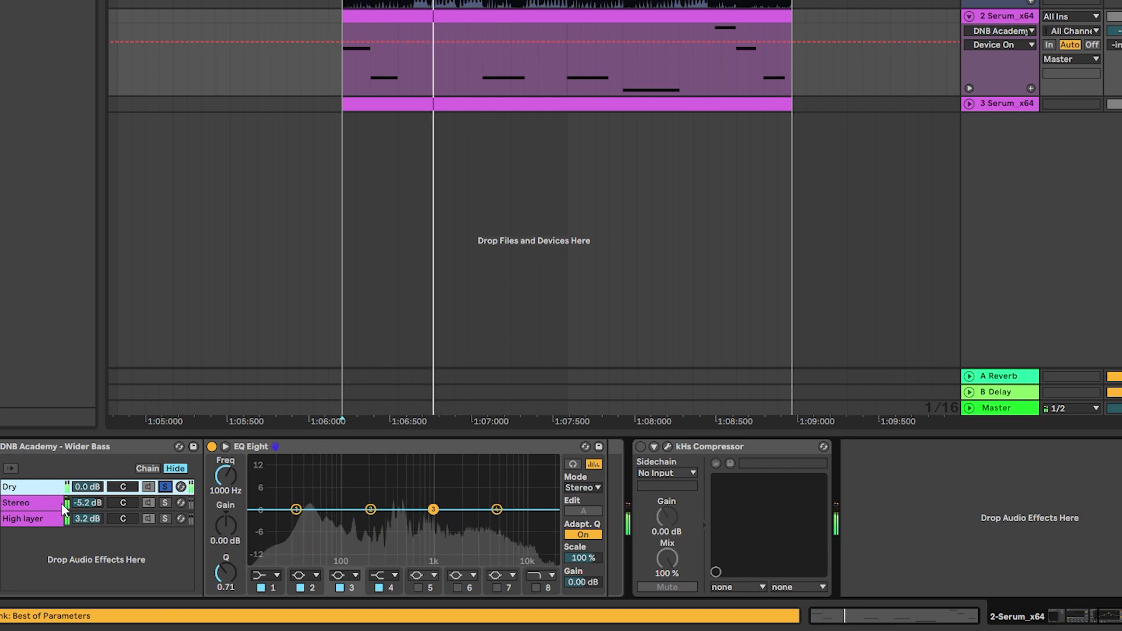
click(157, 504)
click(164, 503)
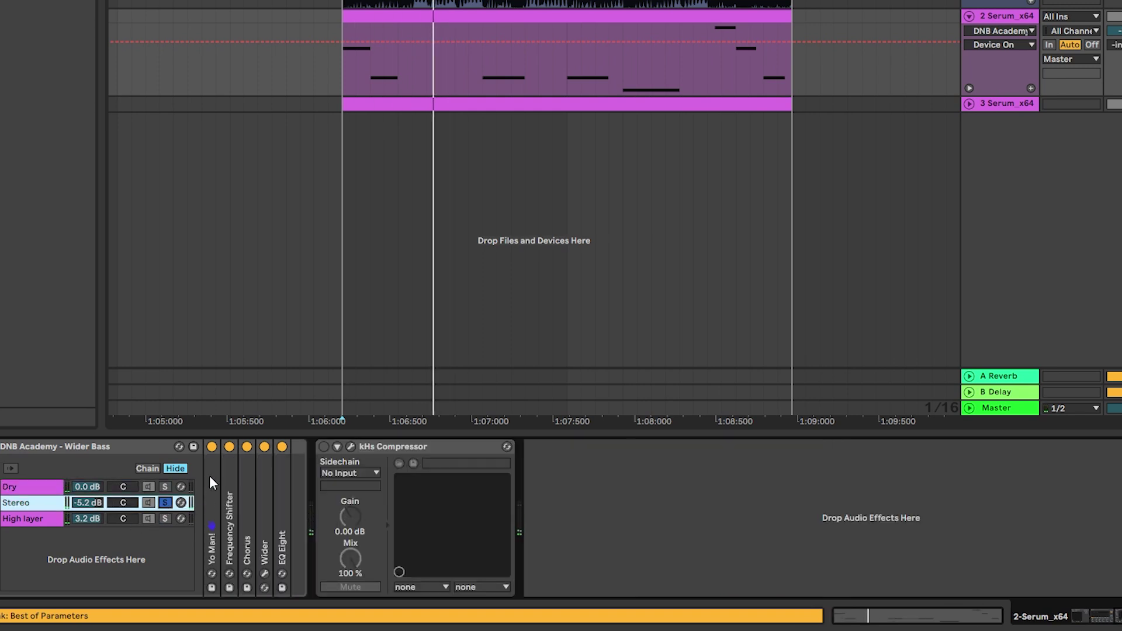
click(215, 491)
click(282, 447)
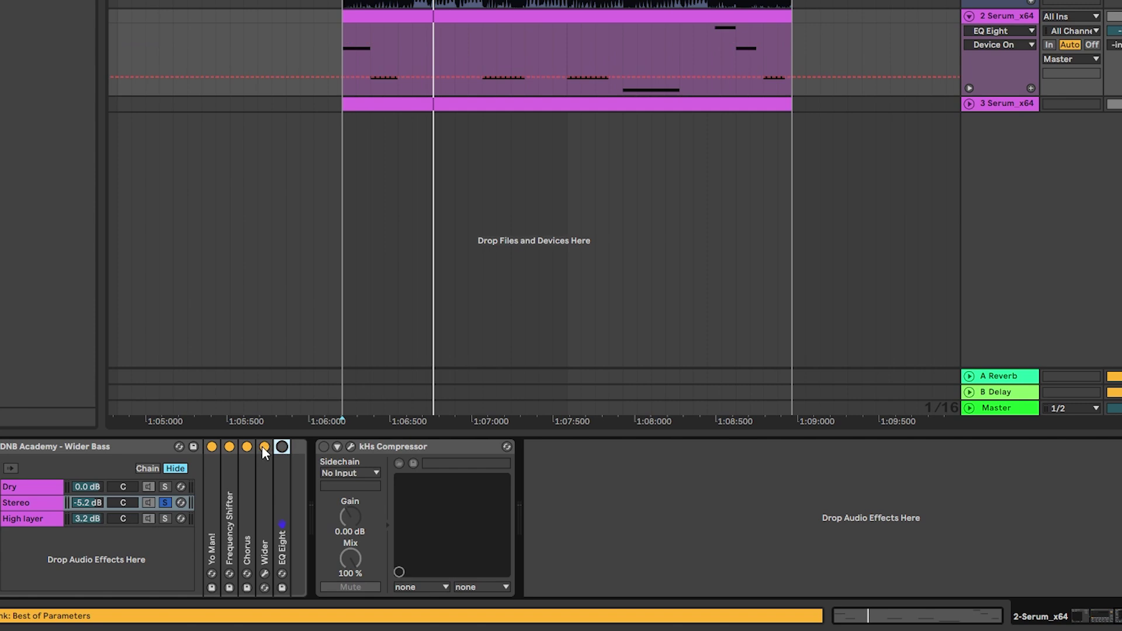
Step: Set the Frequency Shifter's Fine tuning to 2.60 Hz and unfold the Chorus and Wider devices
click(227, 450)
double_click(216, 471)
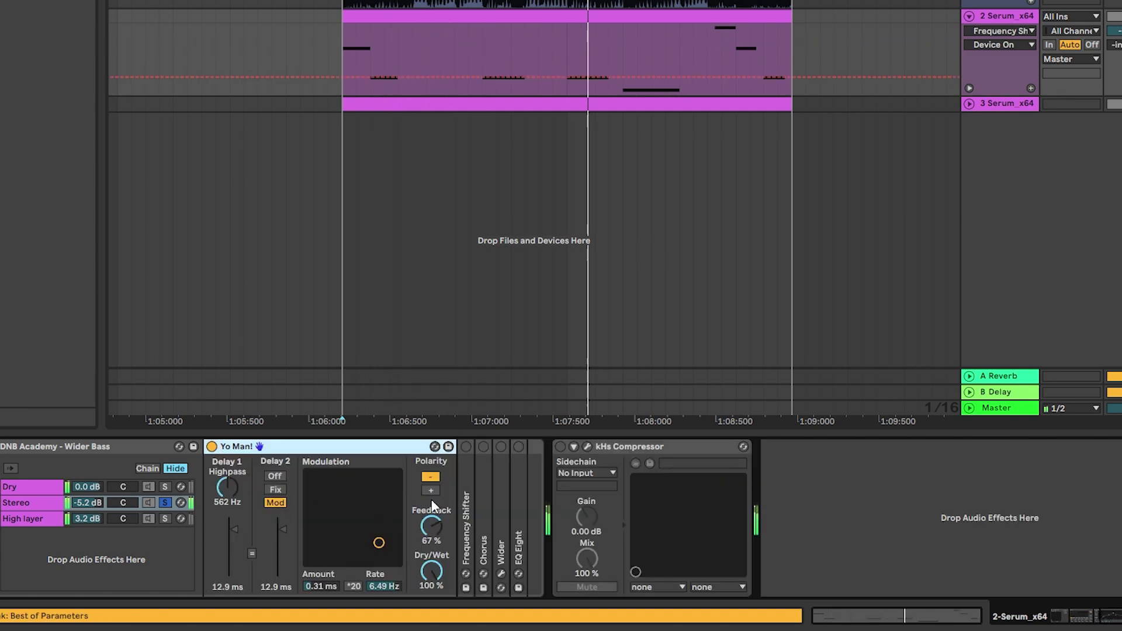
double_click(459, 485)
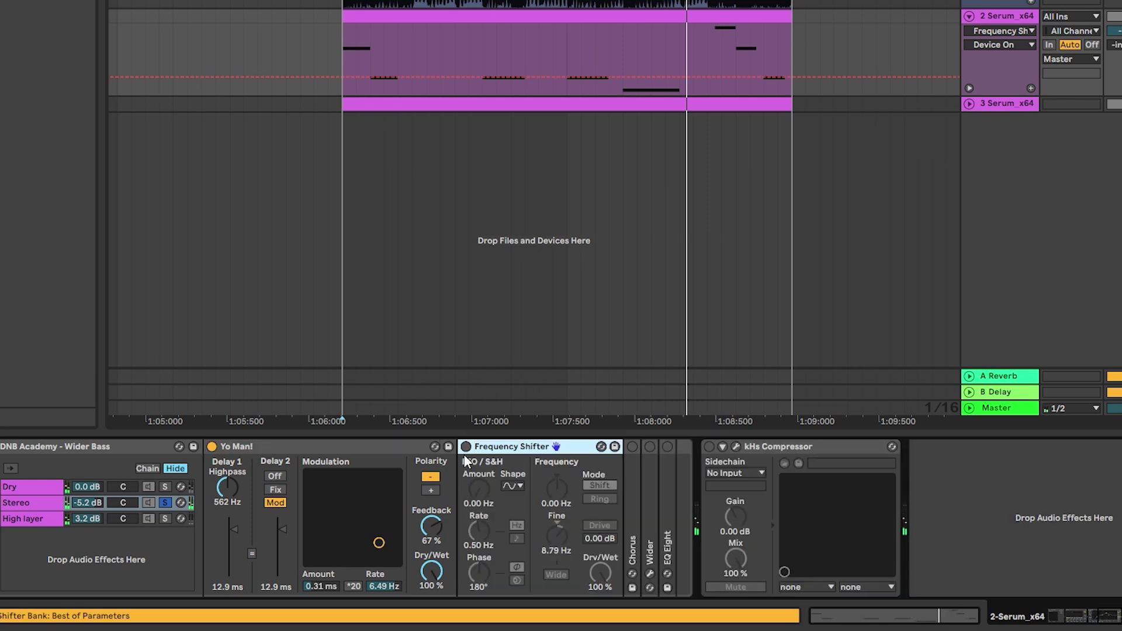
mouse_move(559, 535)
mouse_down()
mouse_move(559, 482)
mouse_move(552, 544)
mouse_move(557, 529)
mouse_up()
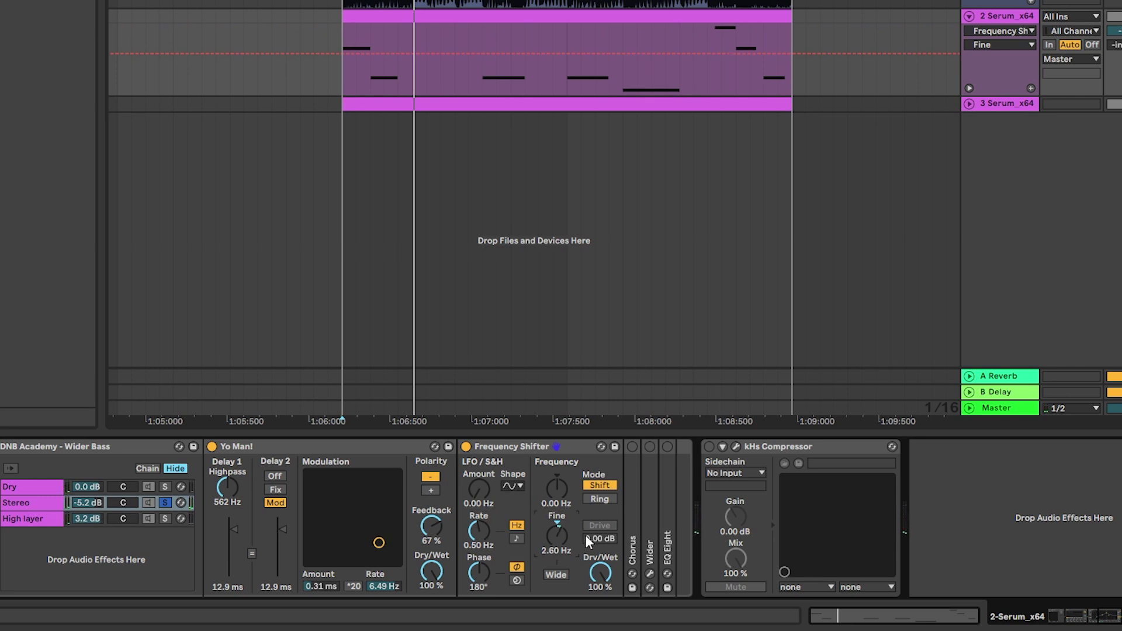
double_click(634, 496)
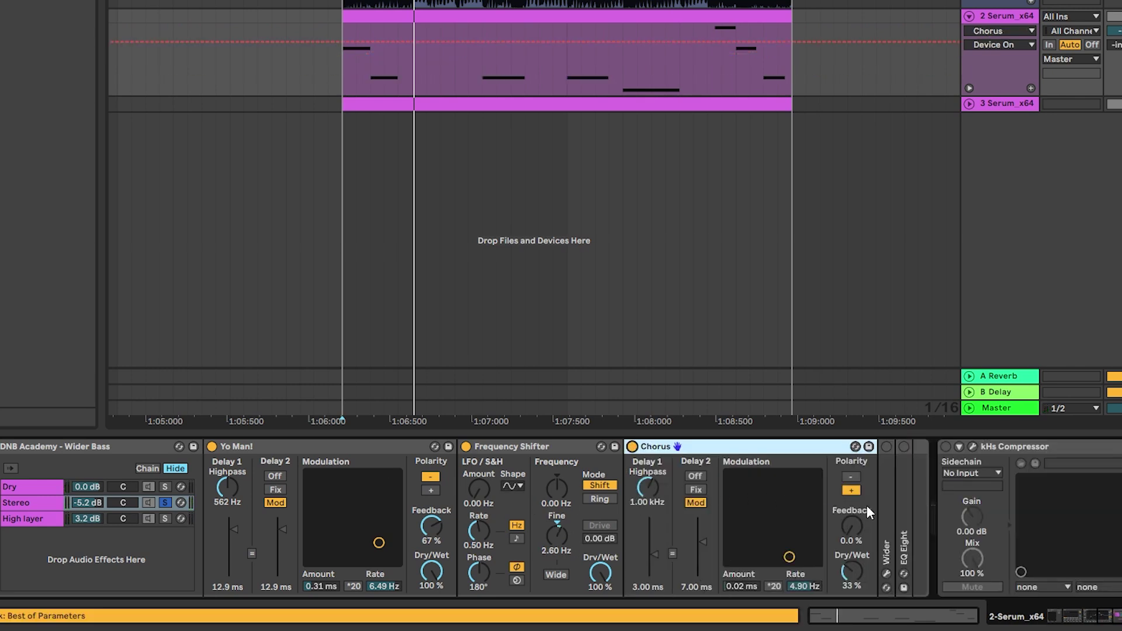
double_click(885, 486)
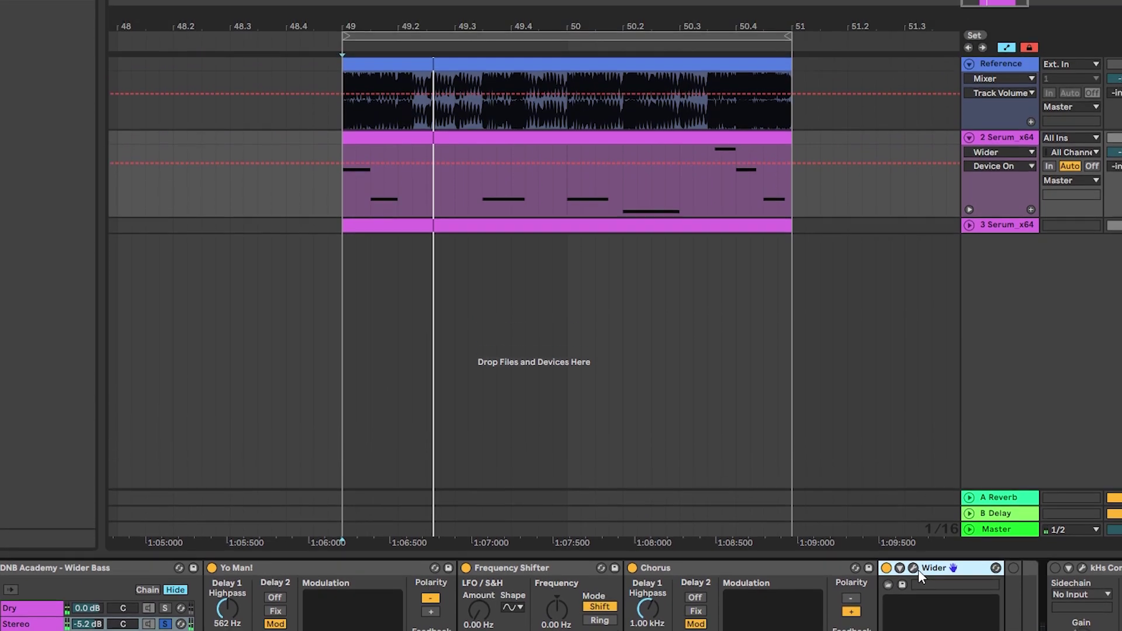
Step: Look at the Wider plugin window, then unfold the Stereo chain's EQ Eight
click(915, 570)
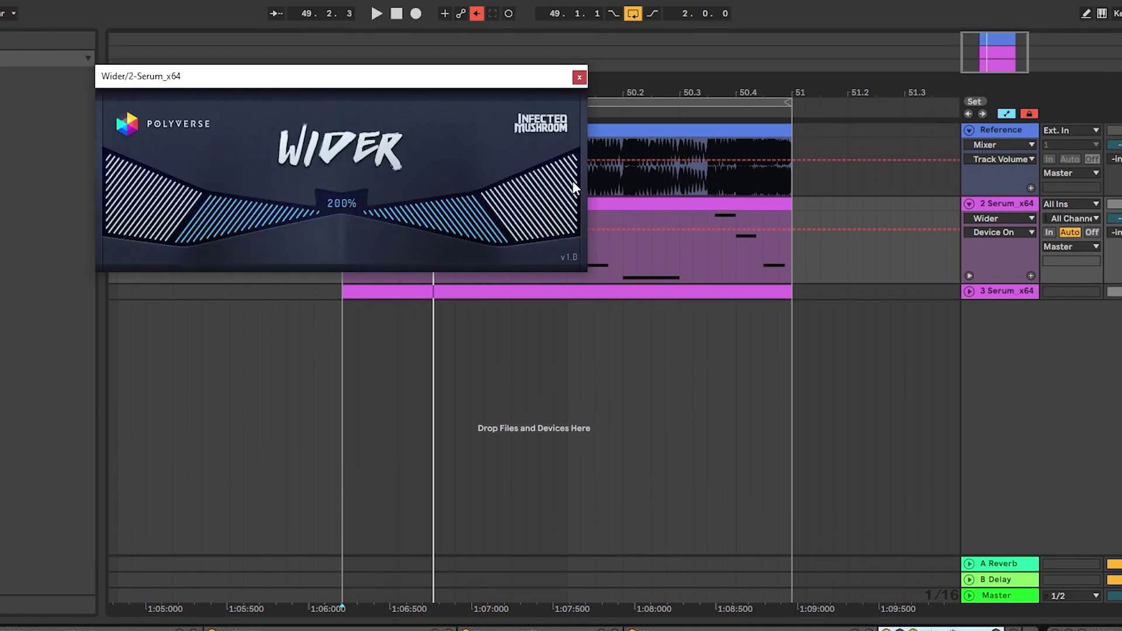
click(579, 77)
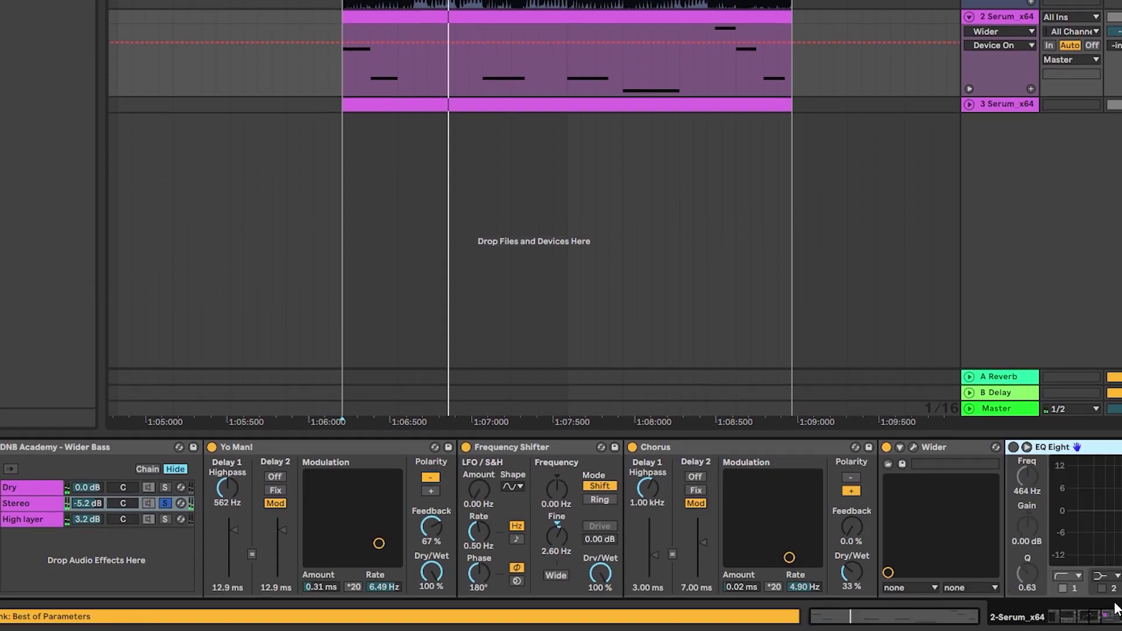
double_click(1014, 493)
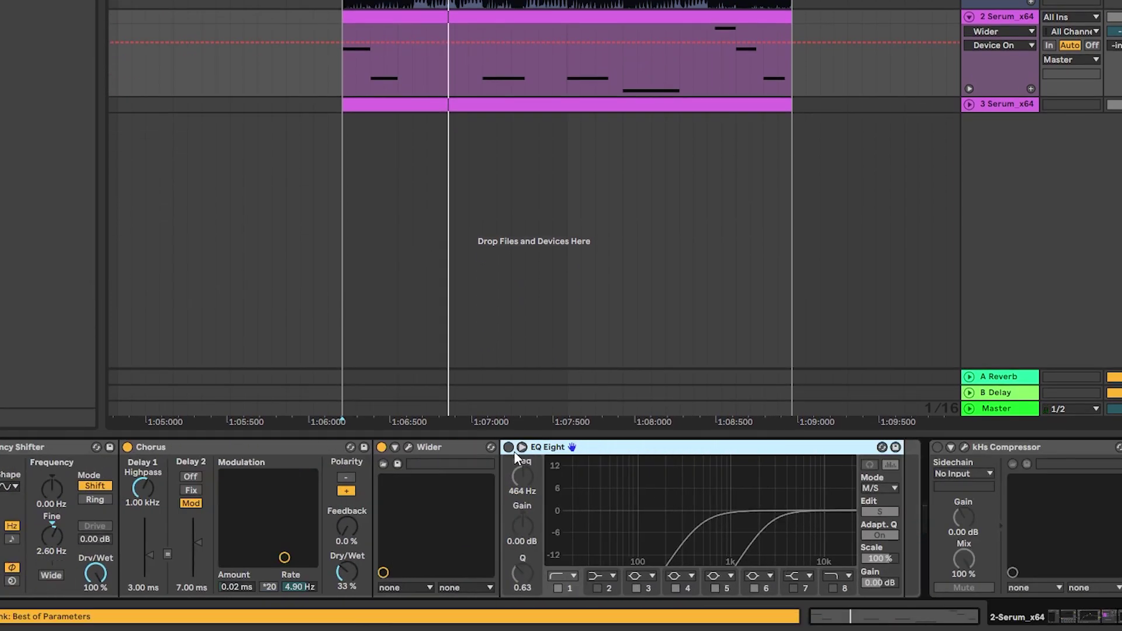
Step: Turn on EQ Eight and make band 1 a low cut at about 1.16 kHz, then play
click(509, 447)
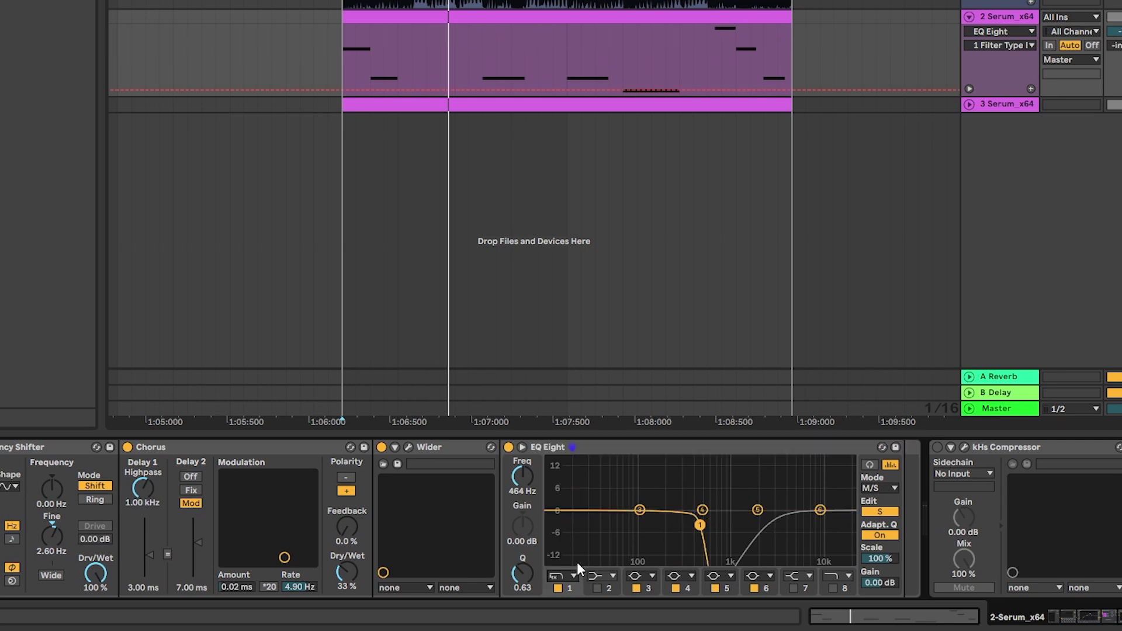
click(567, 576)
click(561, 477)
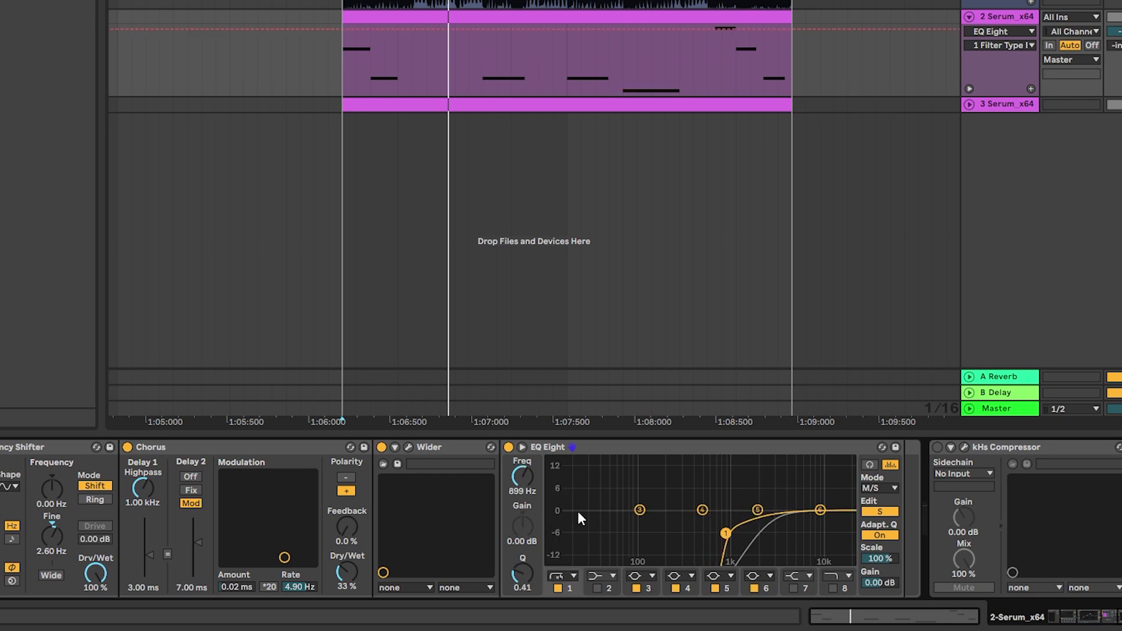
drag(723, 531, 735, 527)
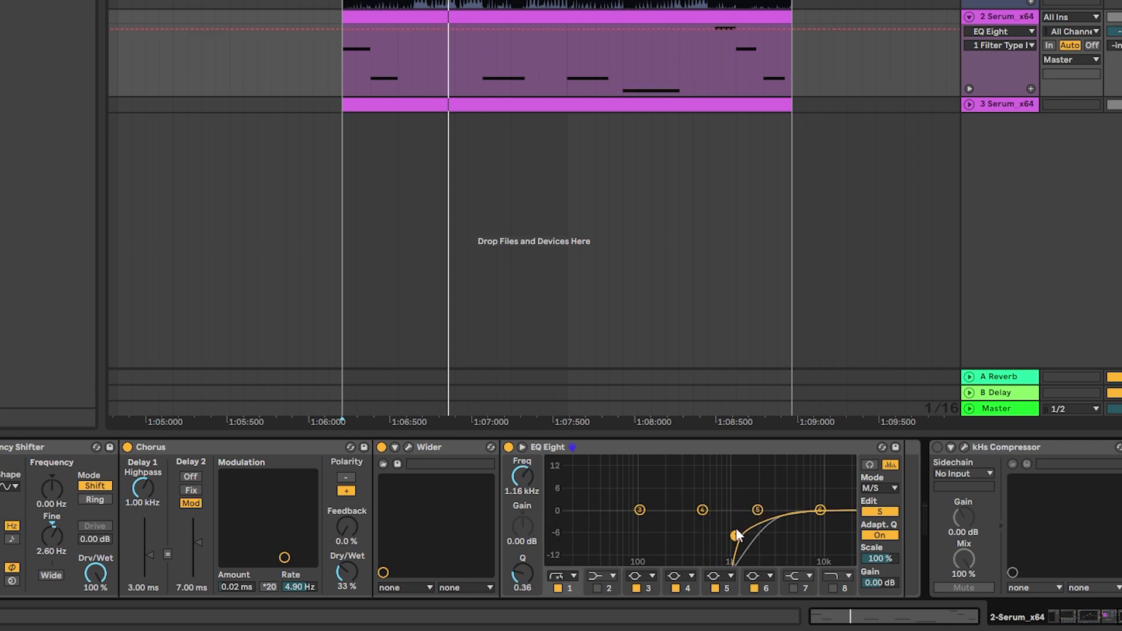
key(space)
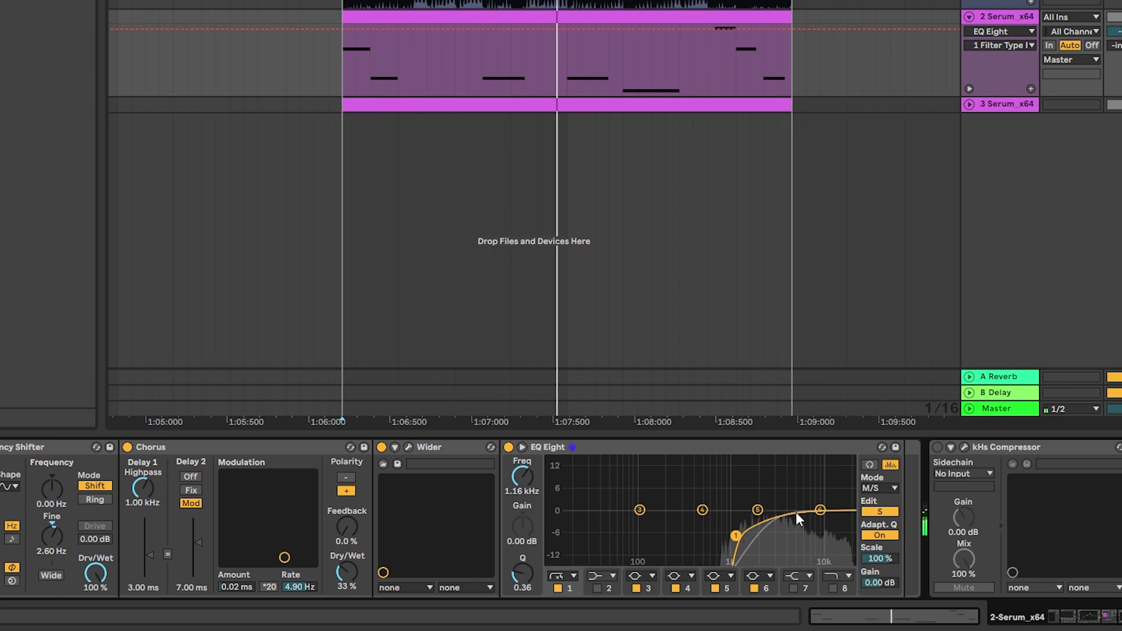
click(1094, 619)
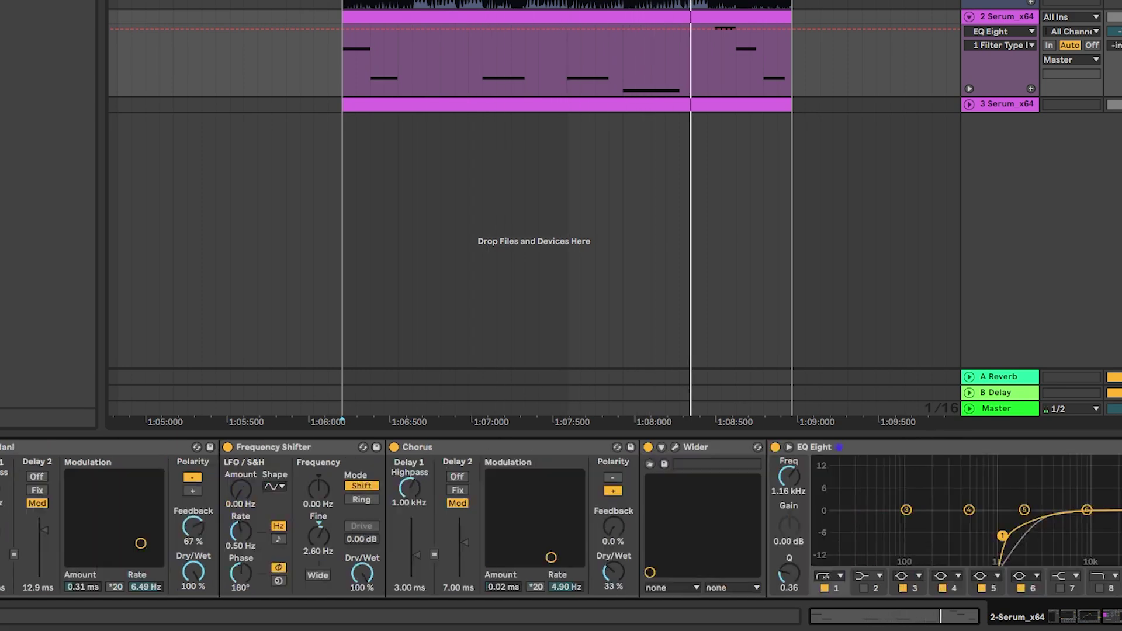
Step: Solo the High layer chain, bypass its EQ Eight, and lower the Vocoder's formant
click(810, 488)
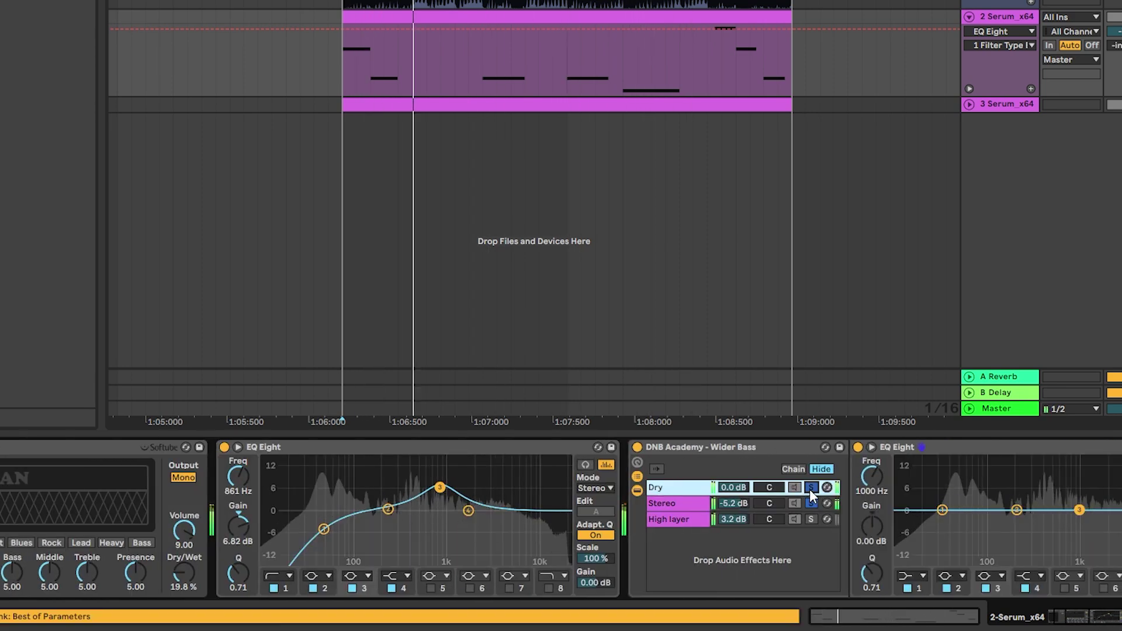
click(810, 518)
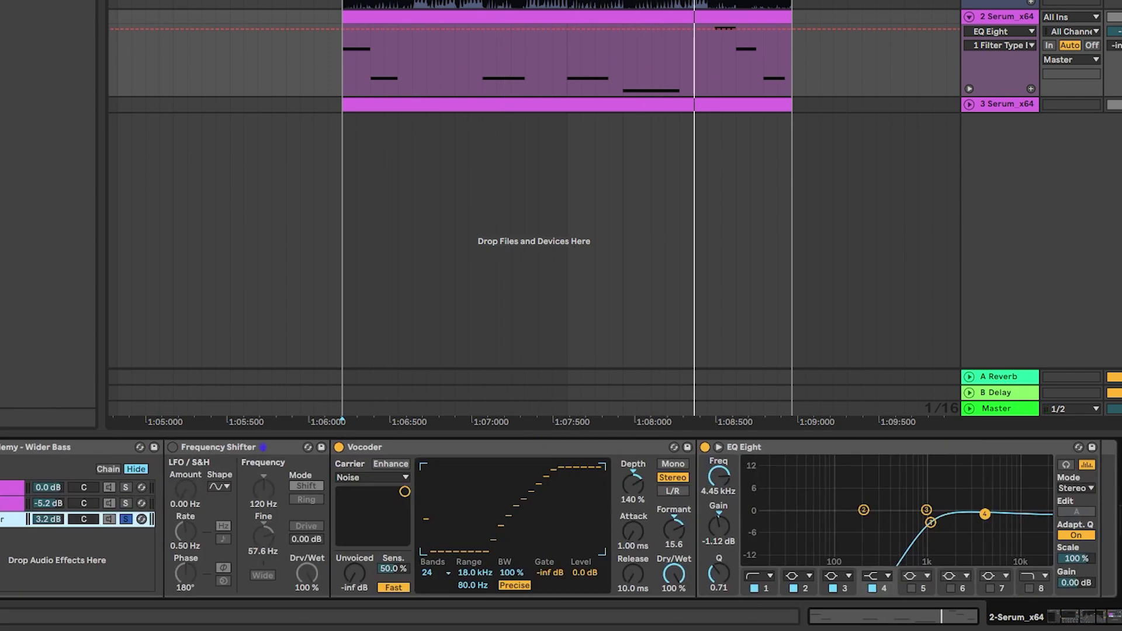
click(705, 447)
click(339, 447)
click(338, 448)
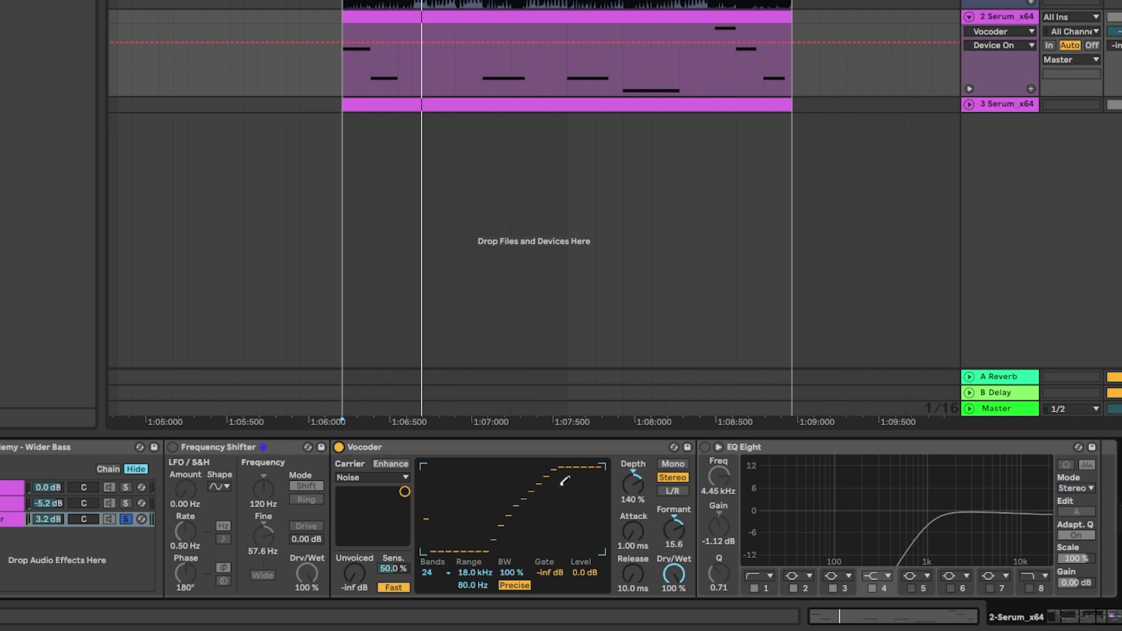
mouse_move(674, 529)
mouse_down()
mouse_move(674, 547)
mouse_move(671, 520)
mouse_up()
Step: Re-enable the EQ Eight, raise band 4 gain to 0.62 dB, and restart playback
click(705, 447)
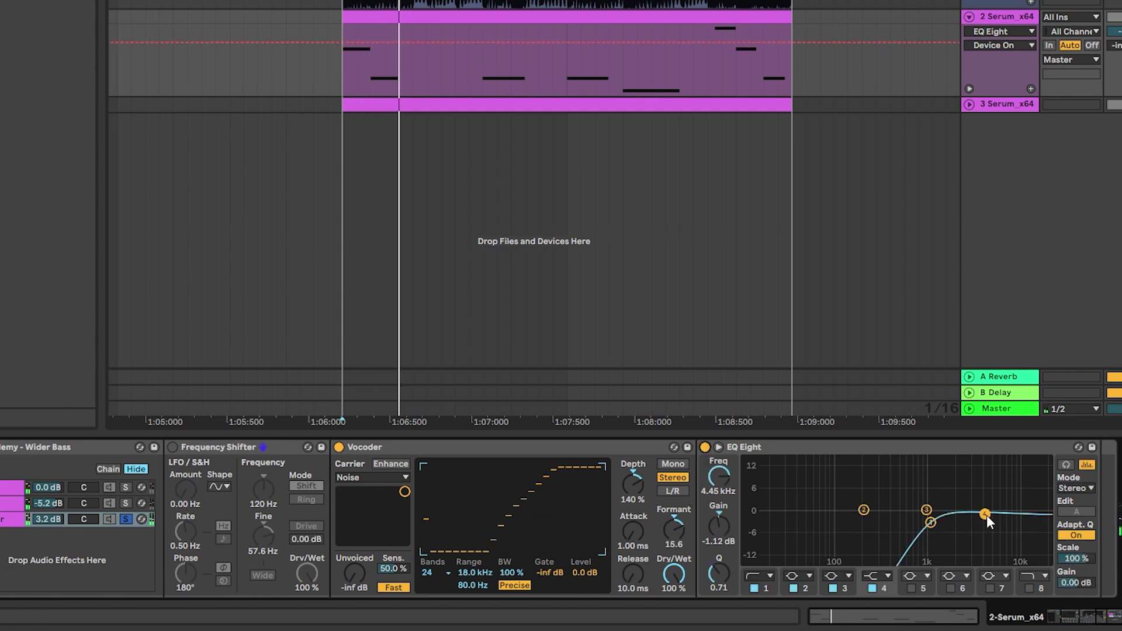
drag(987, 515, 985, 507)
key(space)
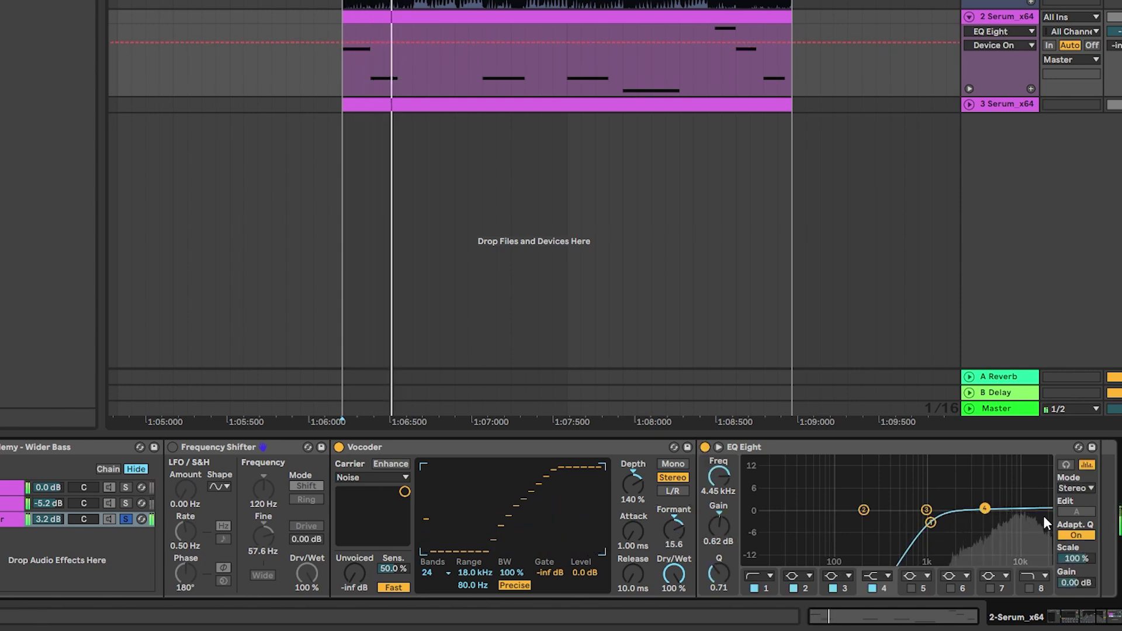
Step: Solo the Stereo chain and switch on its kHs Compressor
click(126, 487)
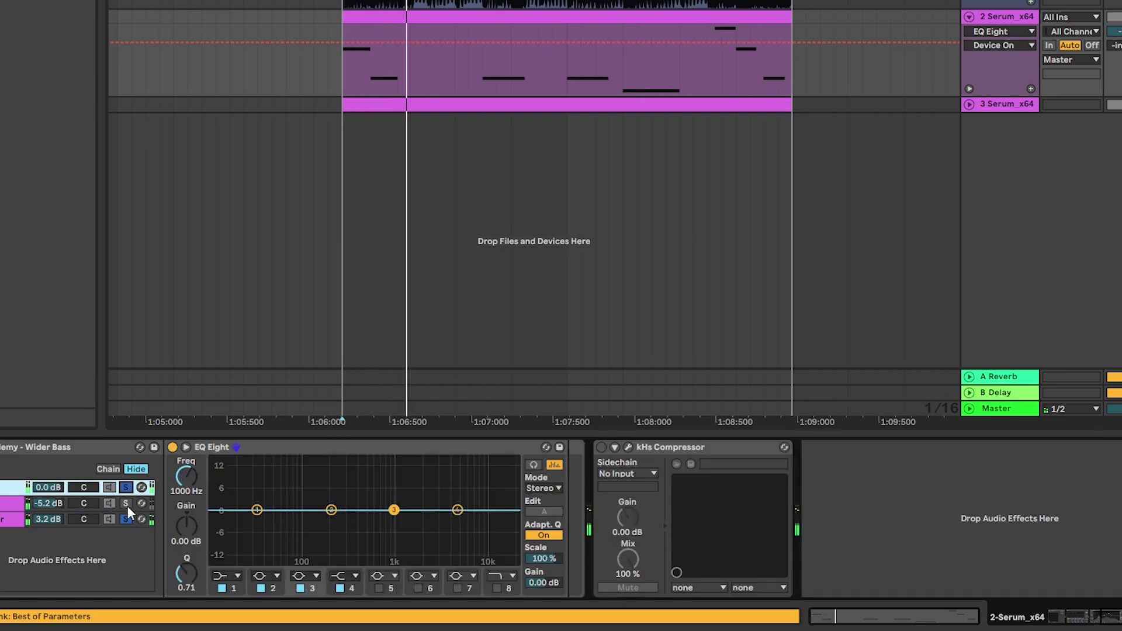
click(127, 505)
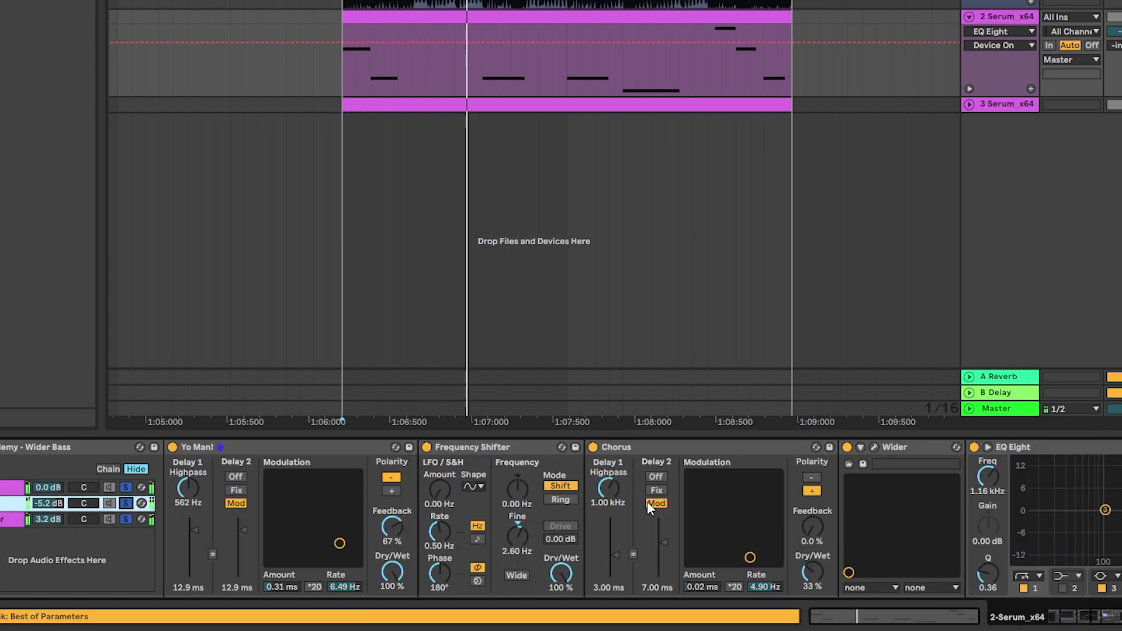
scroll(647, 501, right, 5)
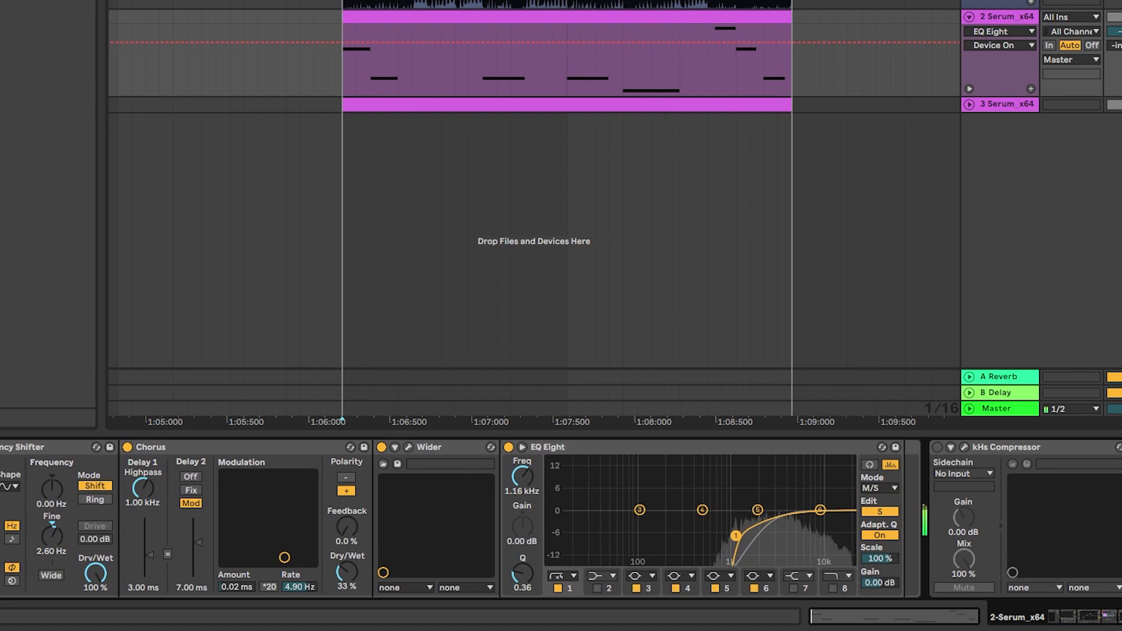
click(937, 447)
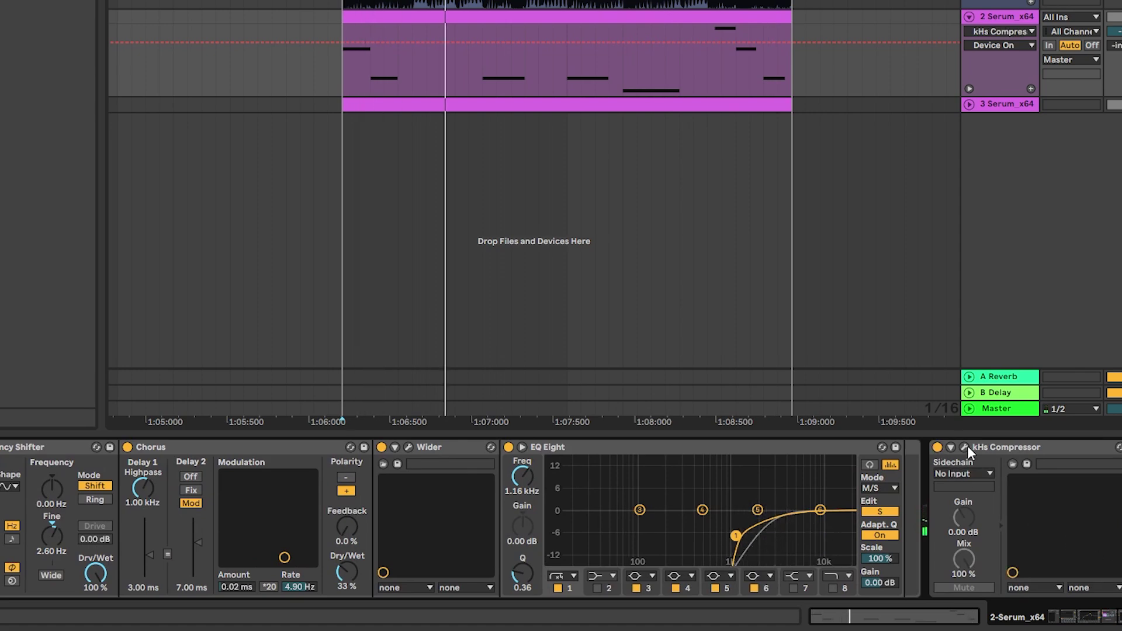
Step: Audition the kHs Compressor in its window (FAST detection, sidechain off), then close it
click(965, 447)
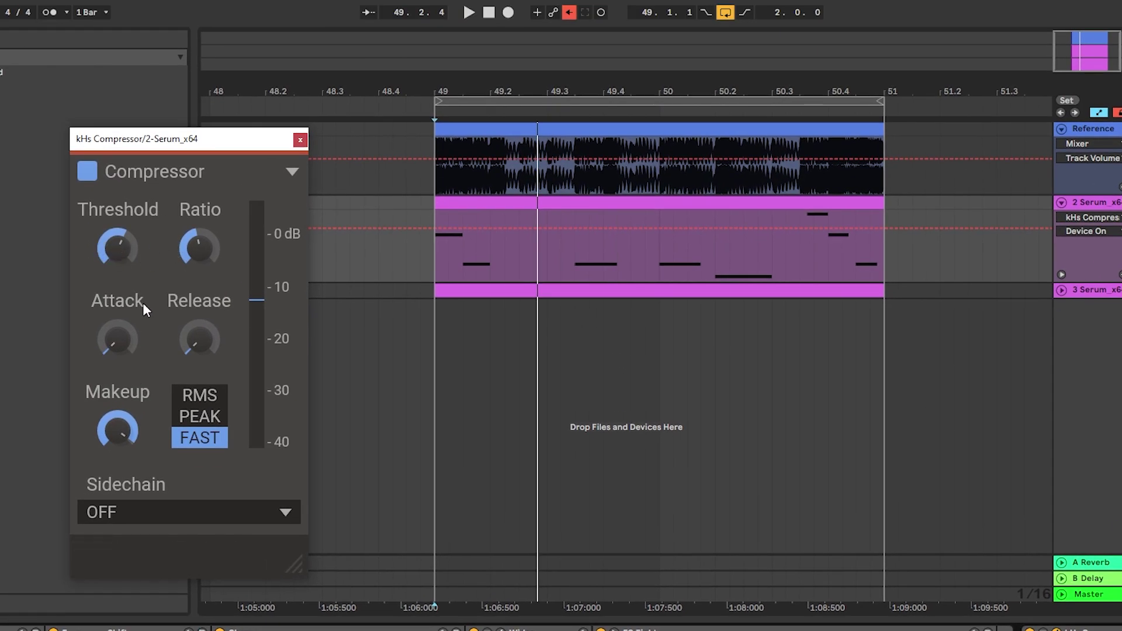
mouse_move(194, 265)
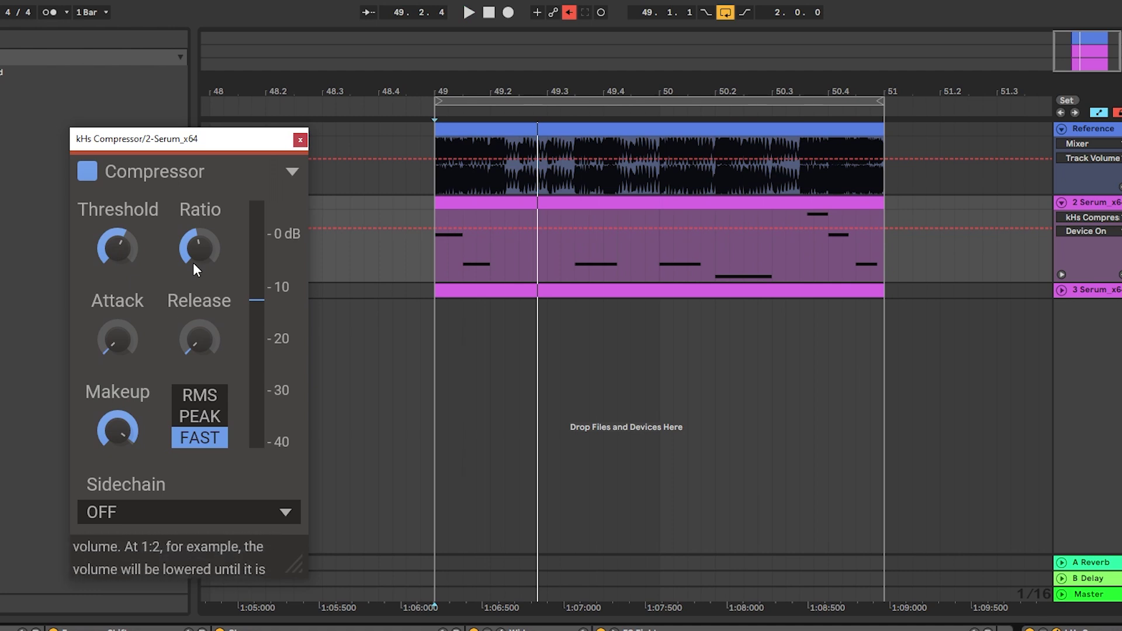
key(space)
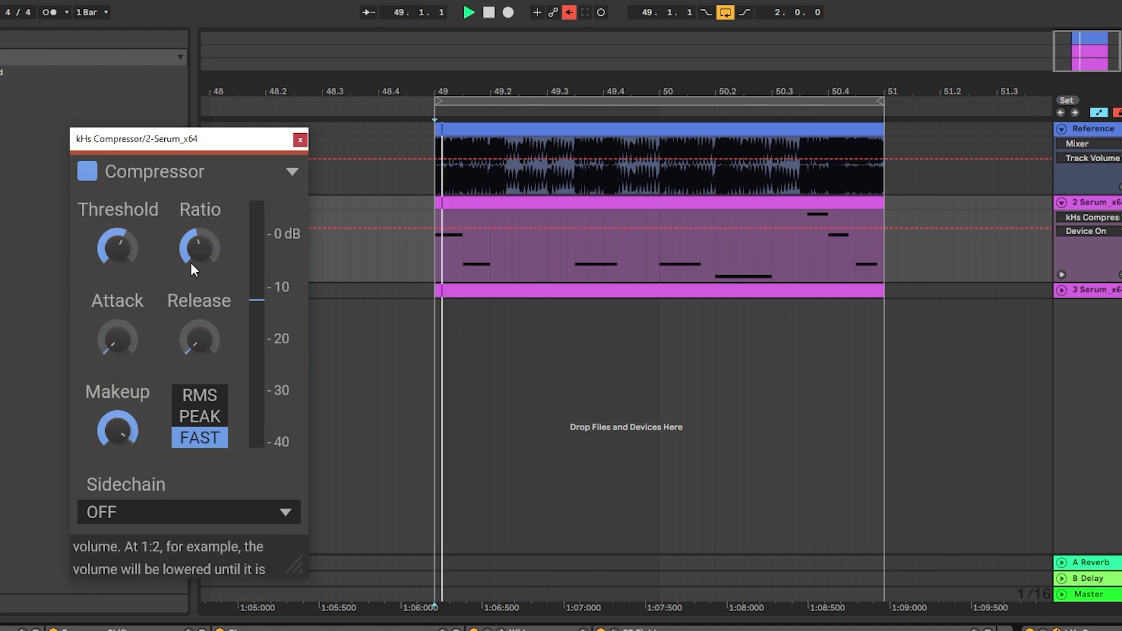
key(space)
click(299, 141)
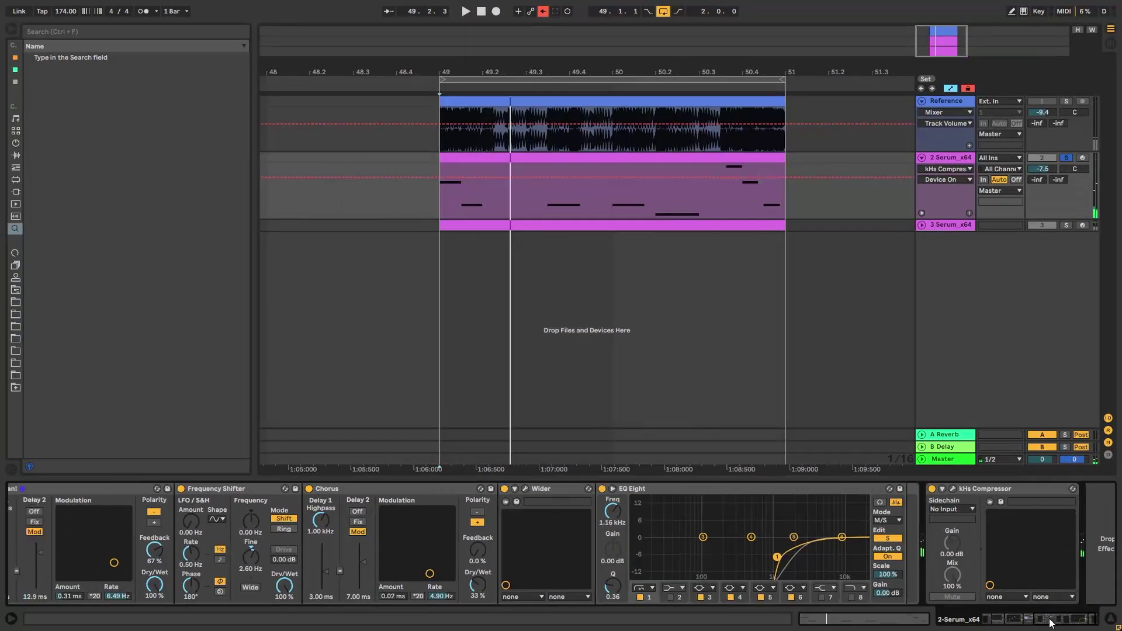
Step: In Serum, set the filter cutoff to 96 Hz and Osc A unison detune to 0.15, then audition
drag(1050, 622, 928, 615)
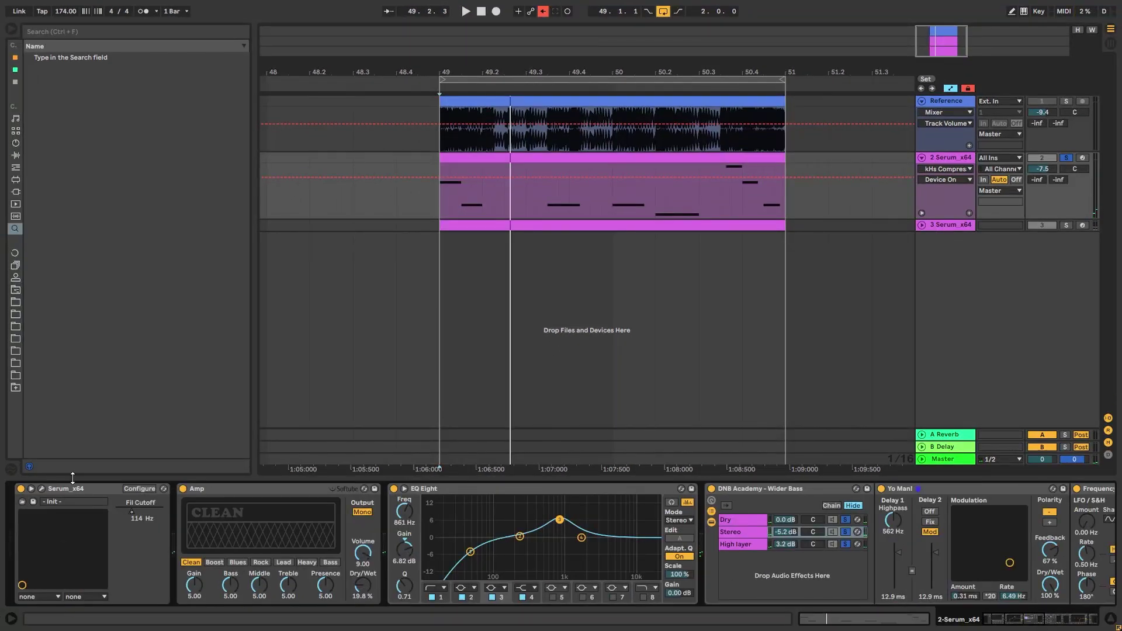
click(42, 489)
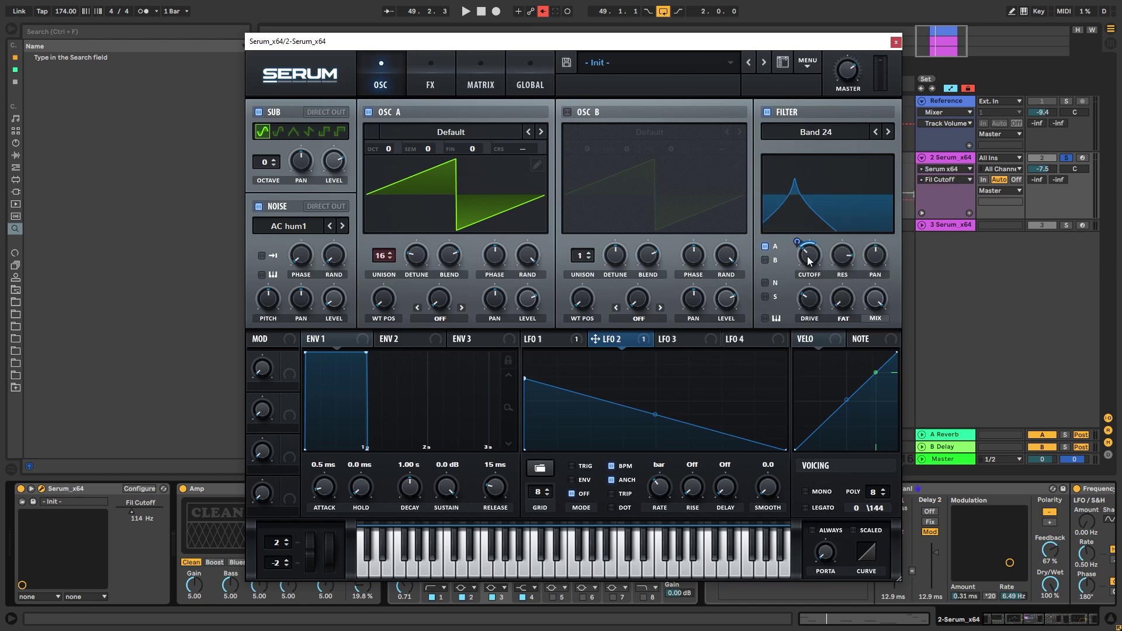
drag(803, 244, 806, 246)
drag(417, 260, 424, 240)
key(space)
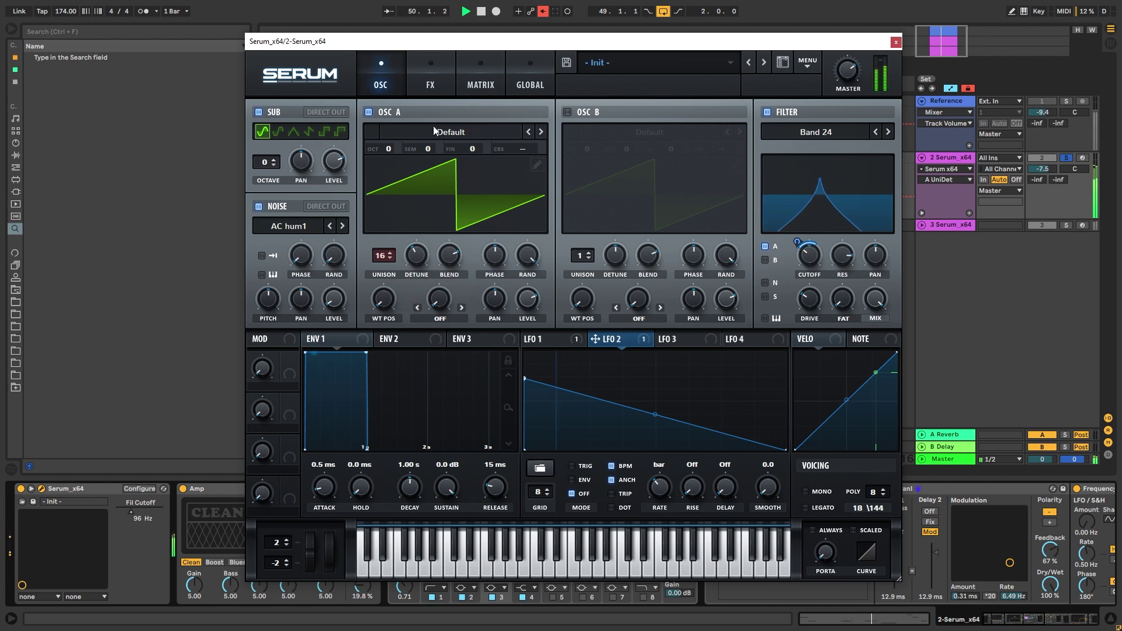
key(space)
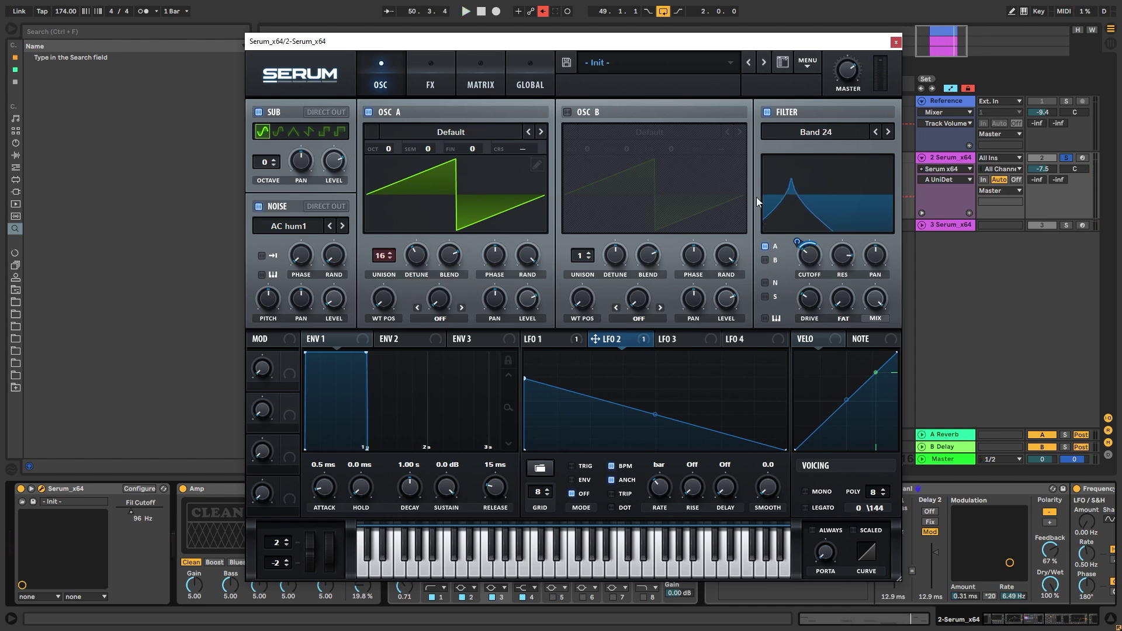